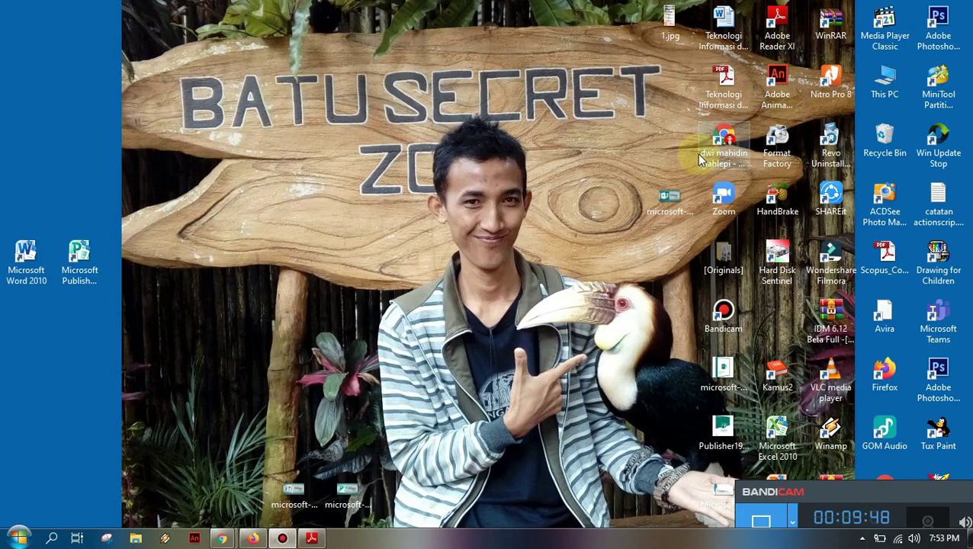
right_click(461, 236)
left_click(501, 277)
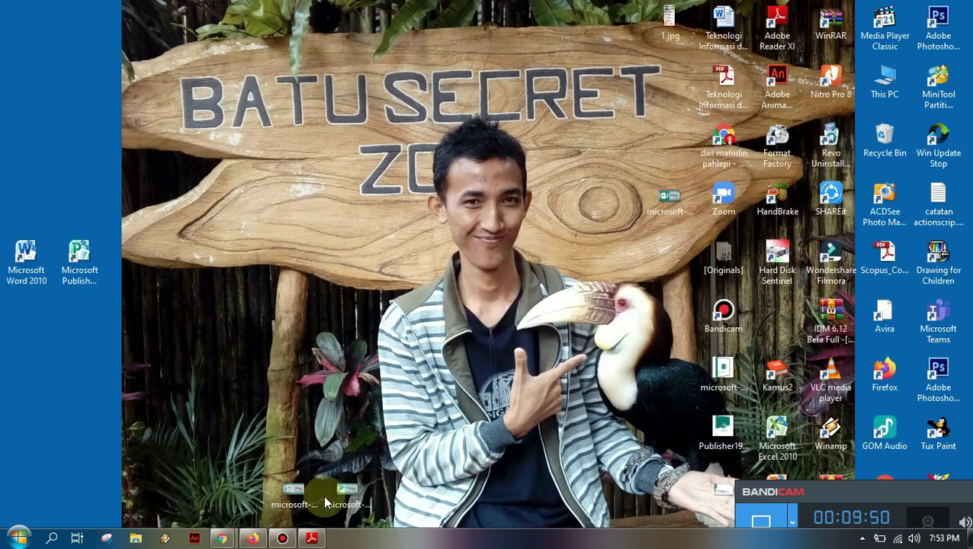
mouse_move(313, 538)
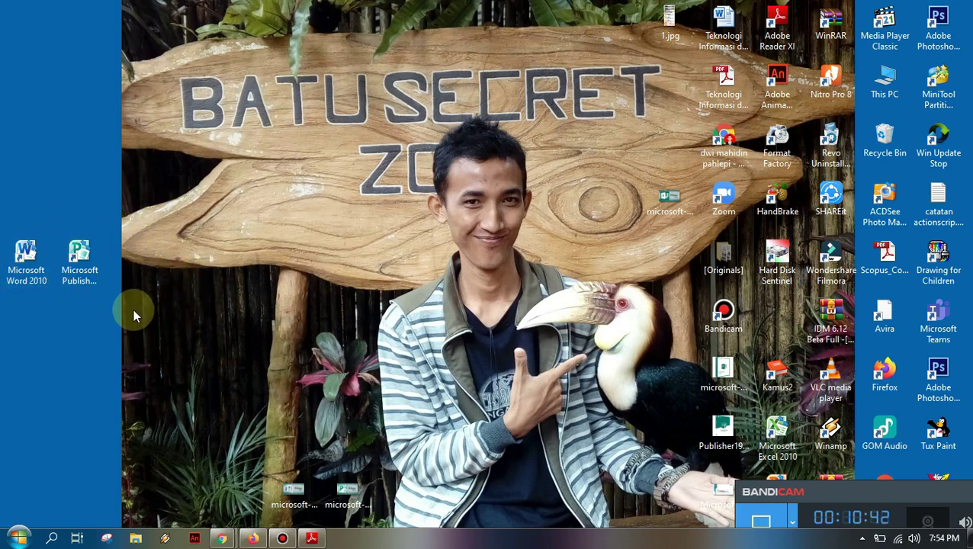
left_click(97, 284)
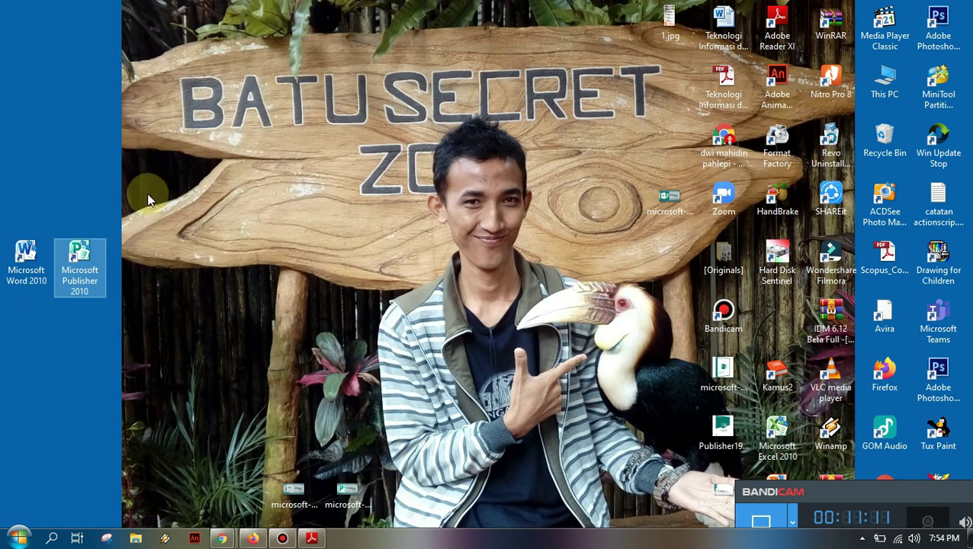
double_click(88, 279)
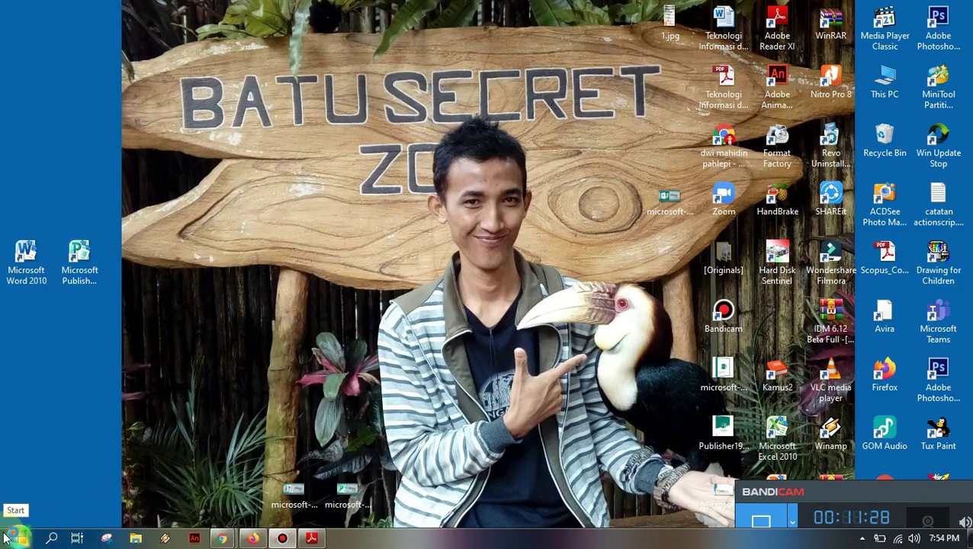
- Start Microsoft Publisher 2010 from the Microsoft Office program group and close it again
left_click(18, 534)
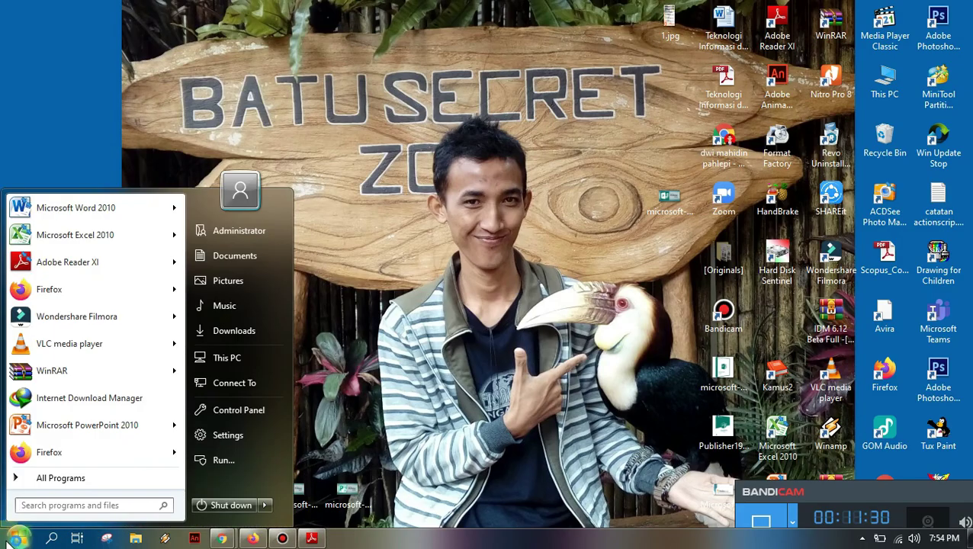
left_click(35, 505)
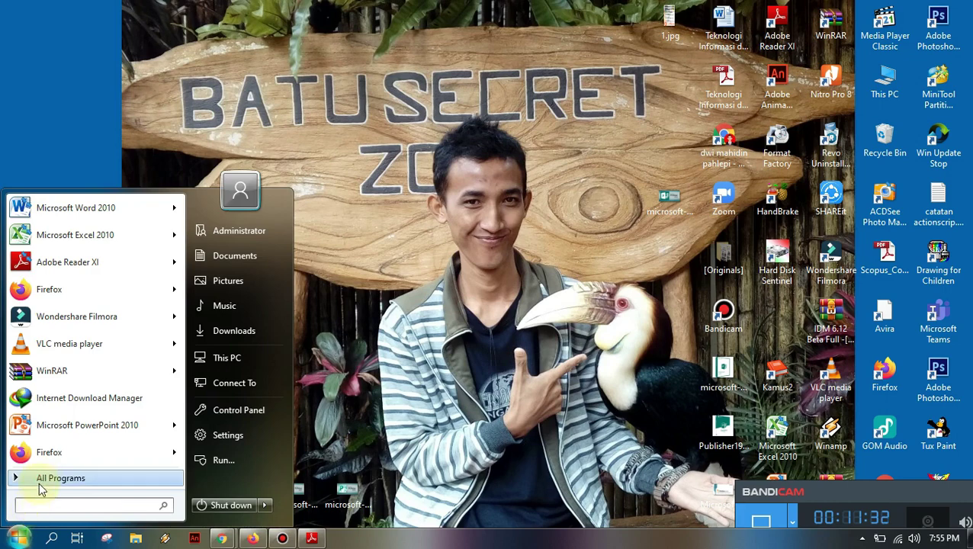
left_click(42, 478)
scroll(104, 335, "down", 3)
scroll(104, 330, "down", 2)
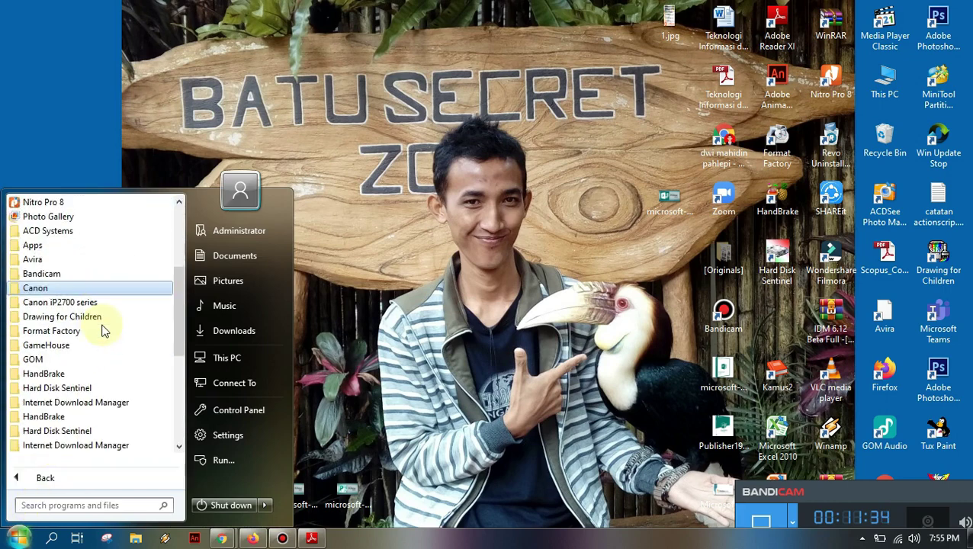
scroll(181, 323, "down", 1)
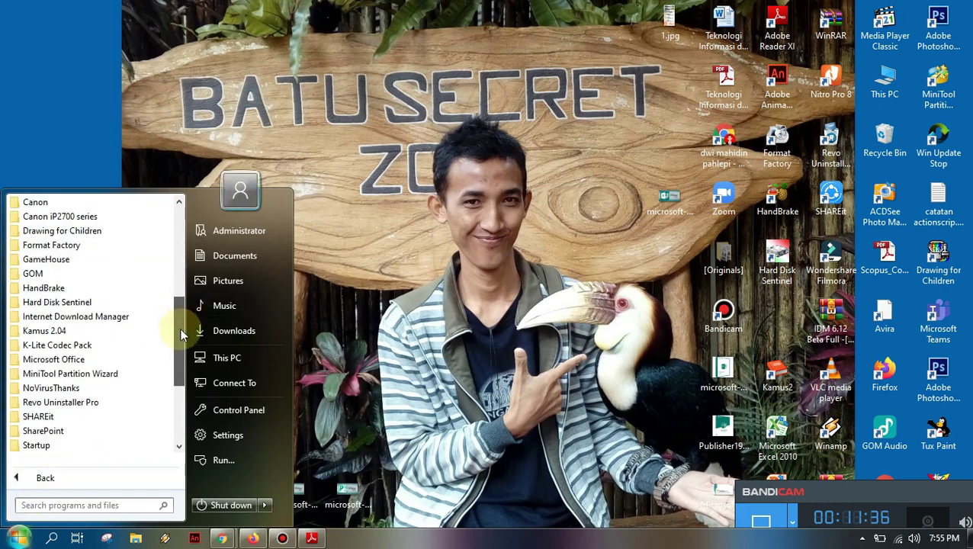
left_click(73, 361)
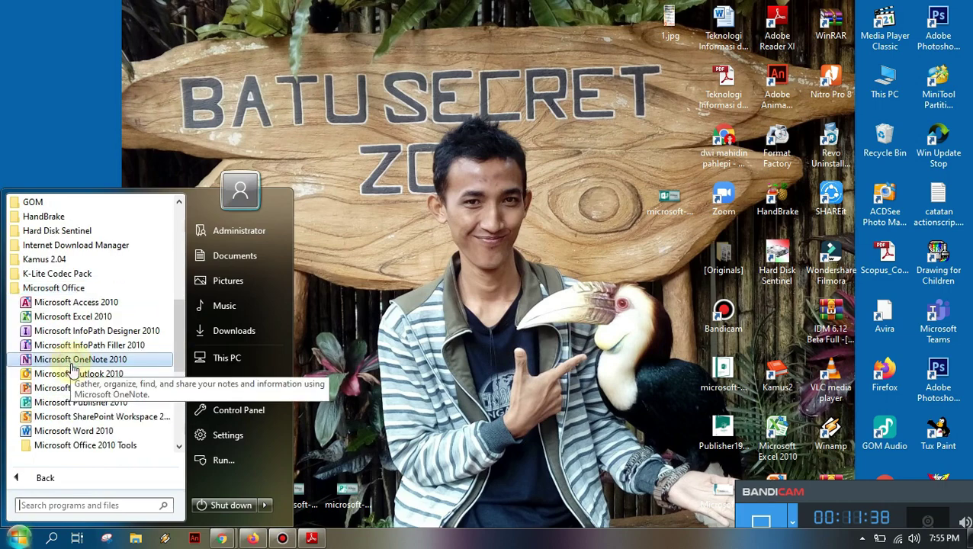
left_click(81, 403)
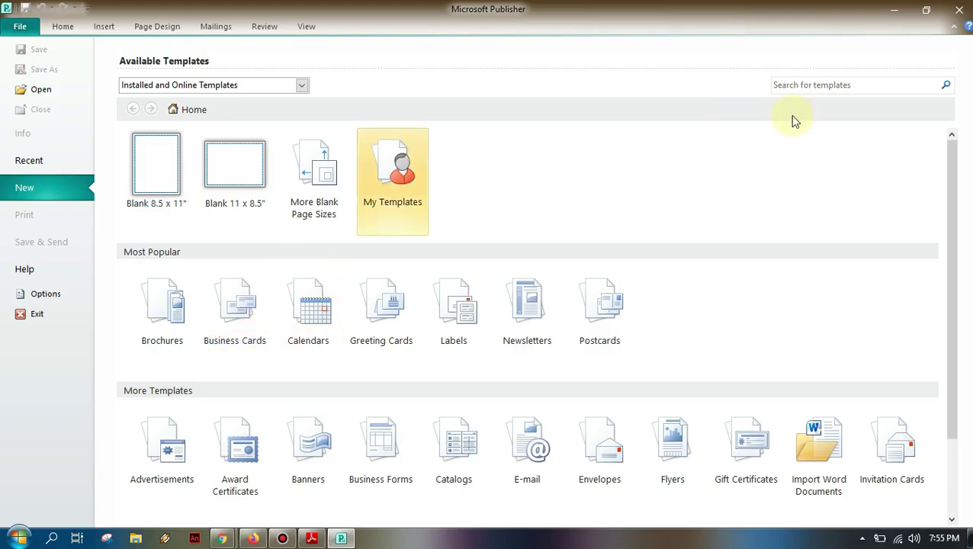
left_click(960, 6)
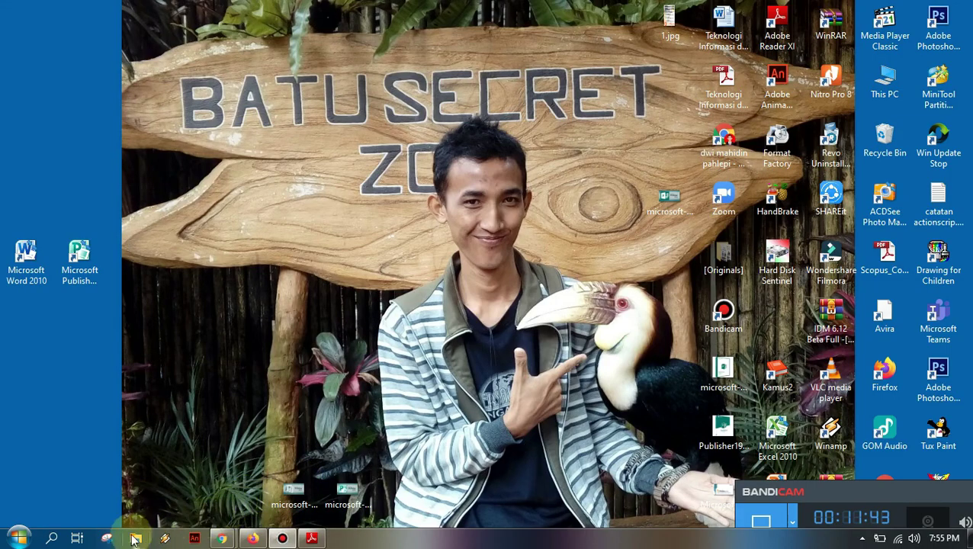
- Find Microsoft Publisher 2010 by searching for "publish", open it and create a blank 11 x 8.5" publication
left_click(51, 538)
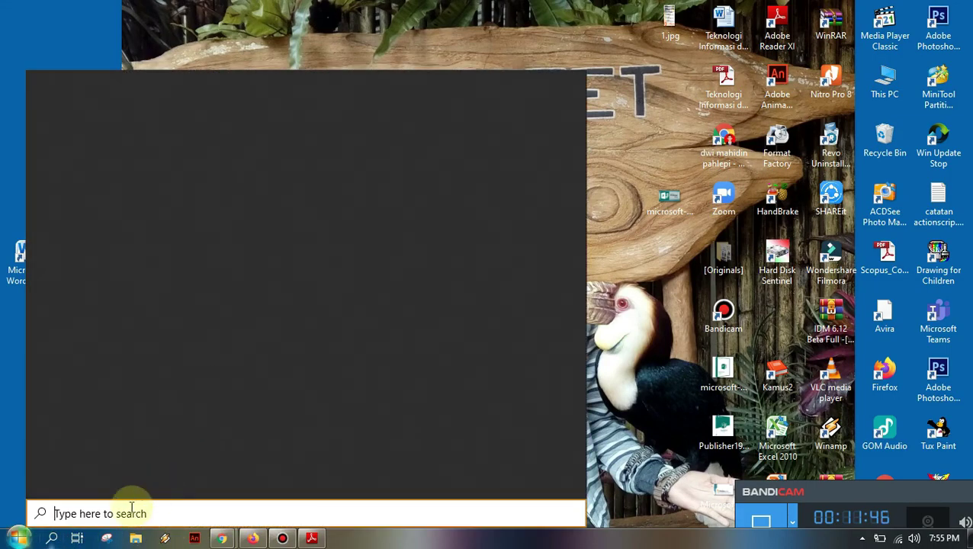
type("p")
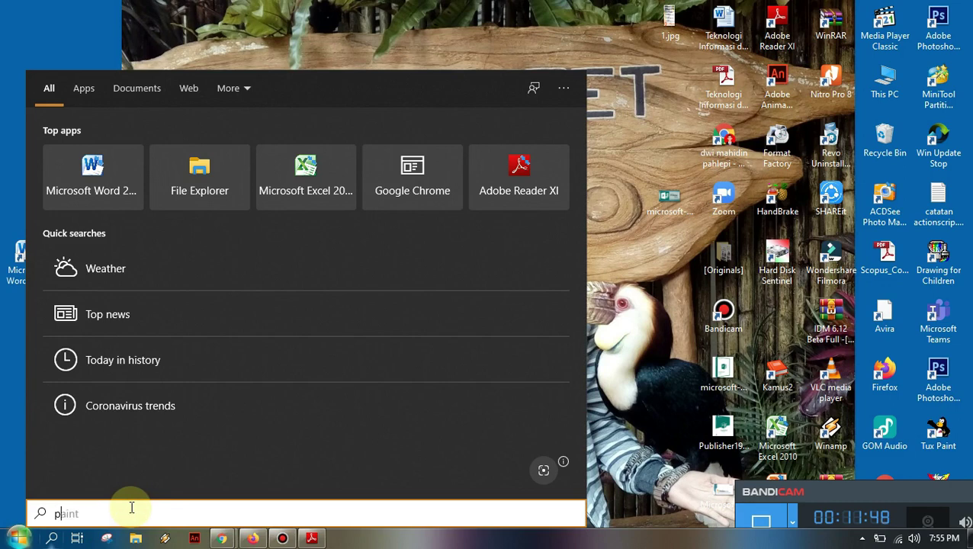
type("ublish")
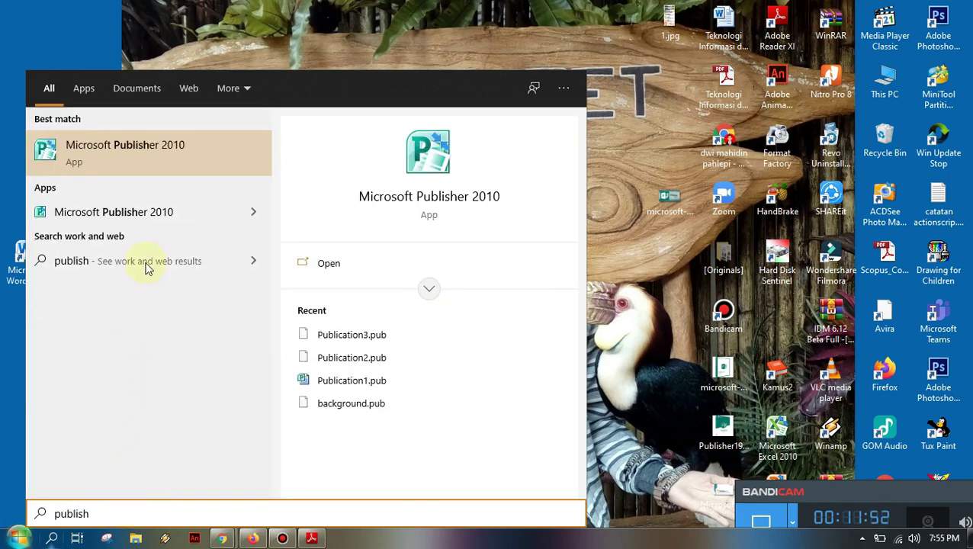
left_click(150, 147)
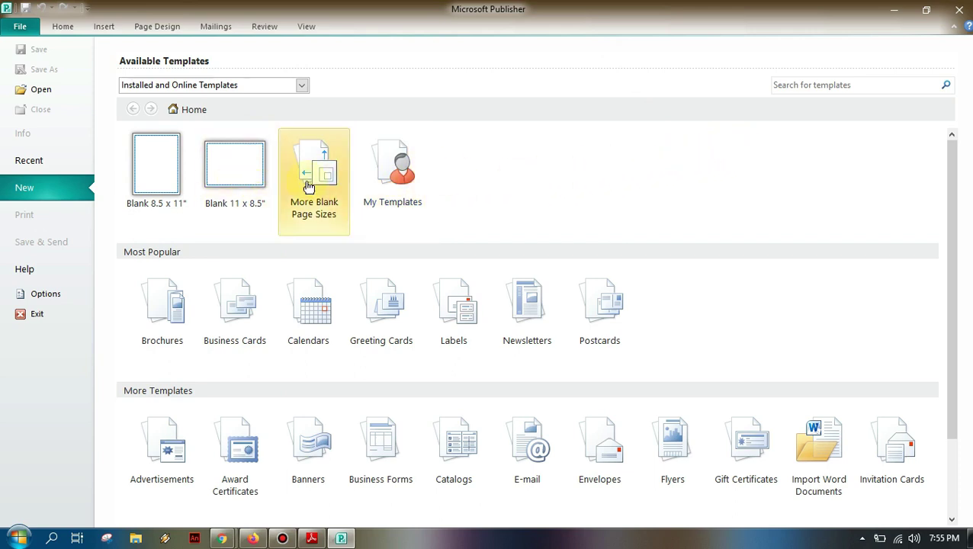
double_click(225, 183)
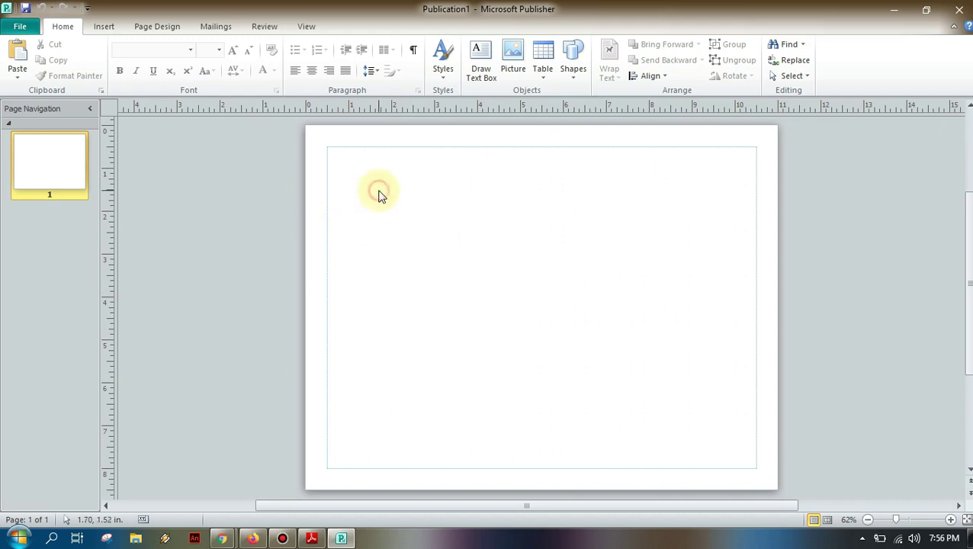
- Place a text box over the page and enlarge it beyond the margin guides to about 10.42 x 7.73 in
left_click(330, 151)
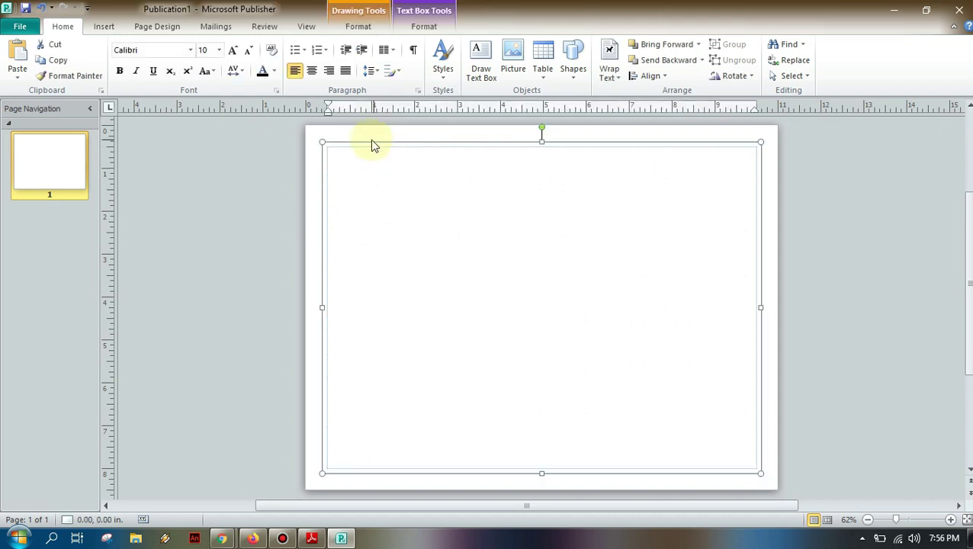
left_click(321, 143)
left_click_drag(321, 142, 314, 131)
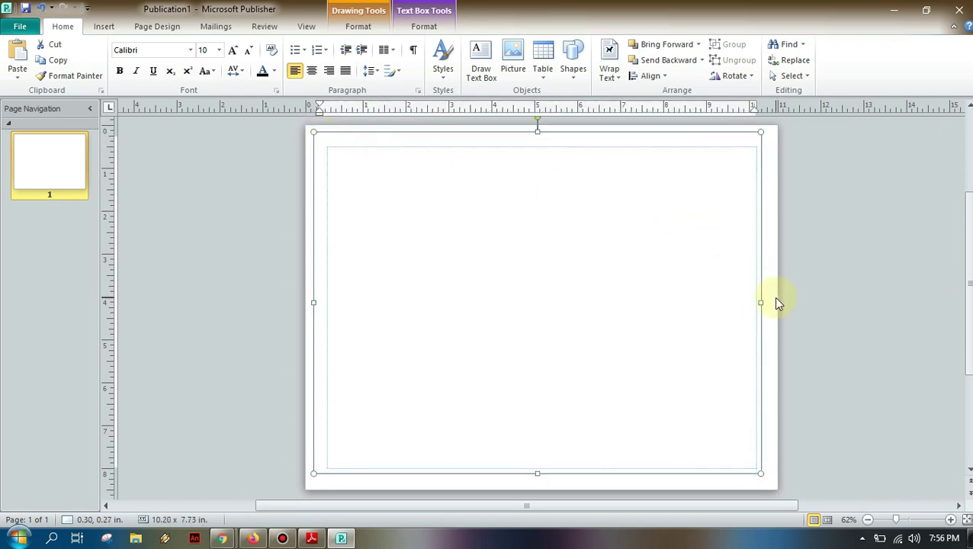
key("ctrl+z")
left_click_drag(762, 302, 767, 301)
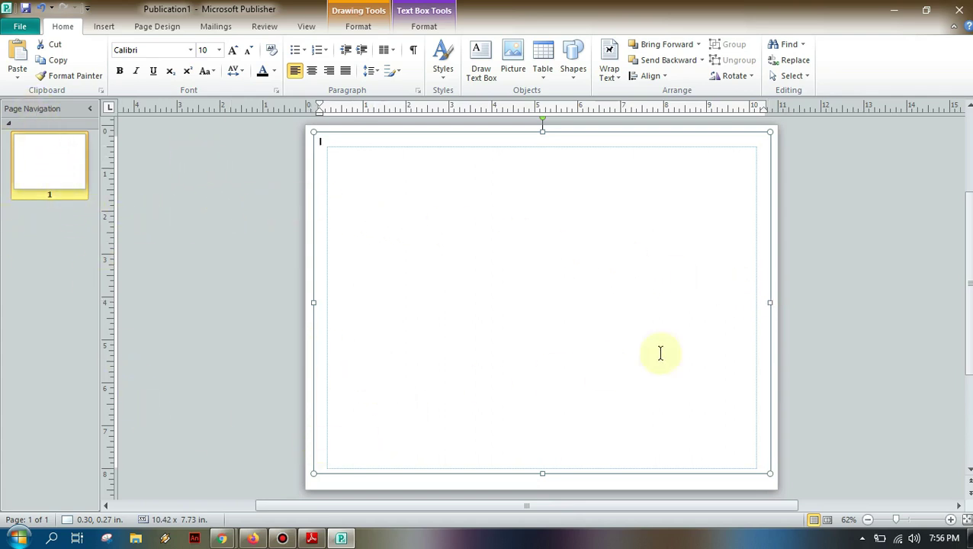
left_click(823, 286)
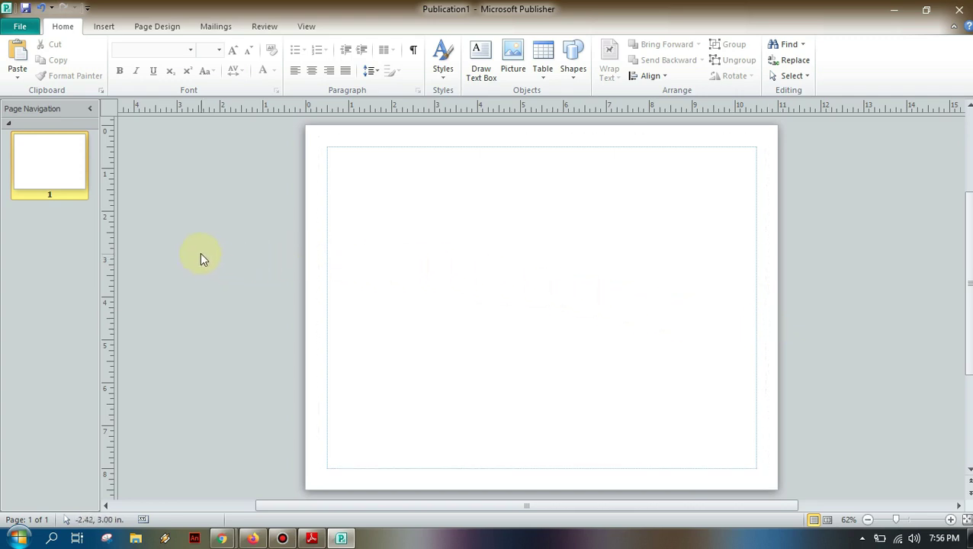
- Insert a blank second page after page 1 and delete it again
right_click(61, 220)
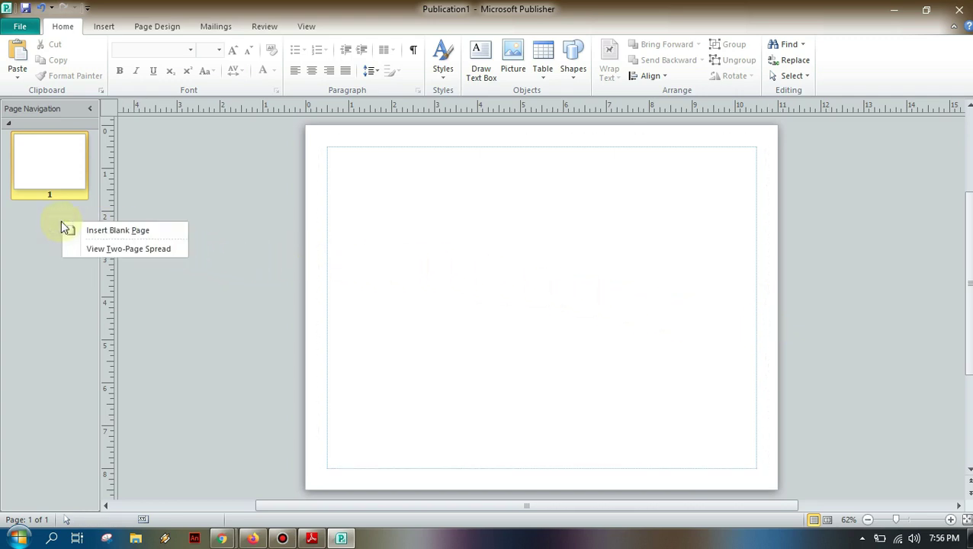
left_click(72, 230)
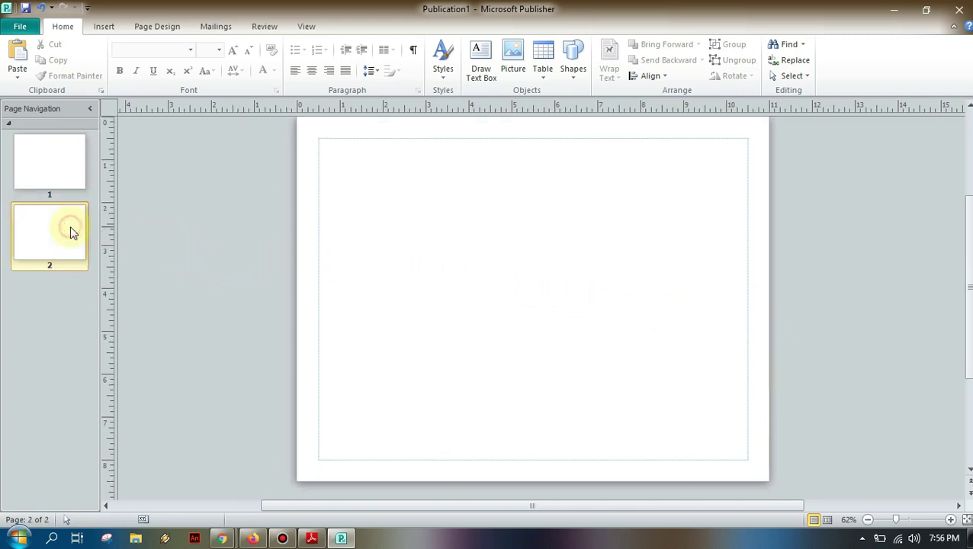
left_click(52, 180)
left_click(52, 226)
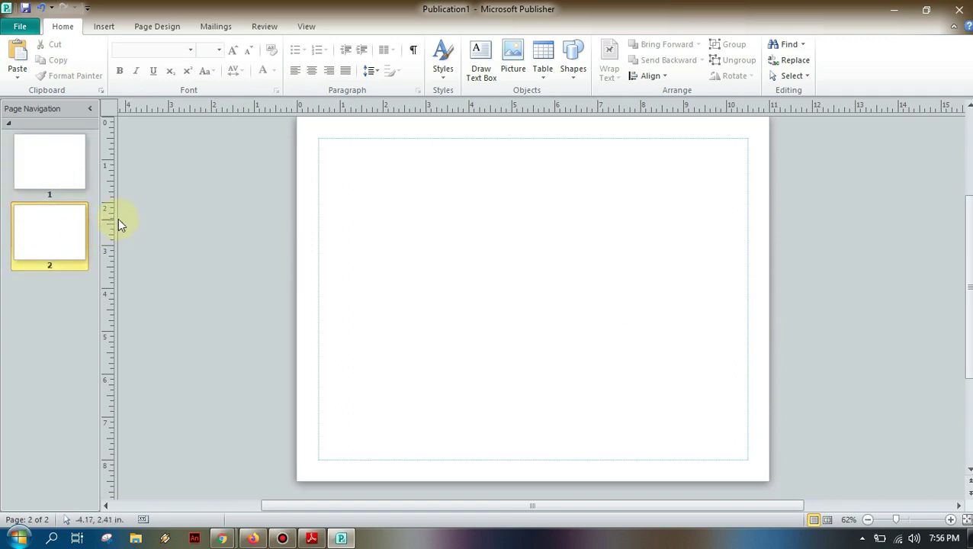
right_click(73, 223)
left_click(101, 267)
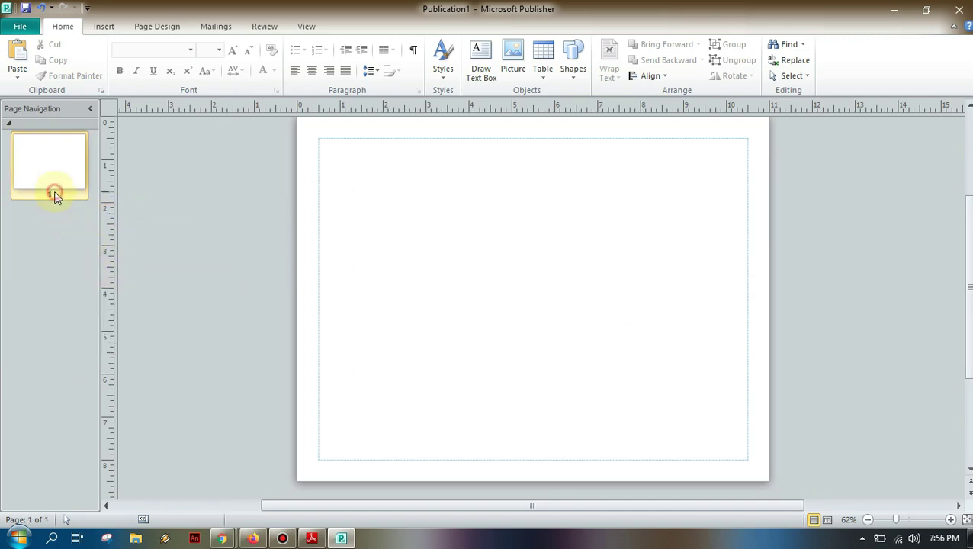
left_click(375, 175)
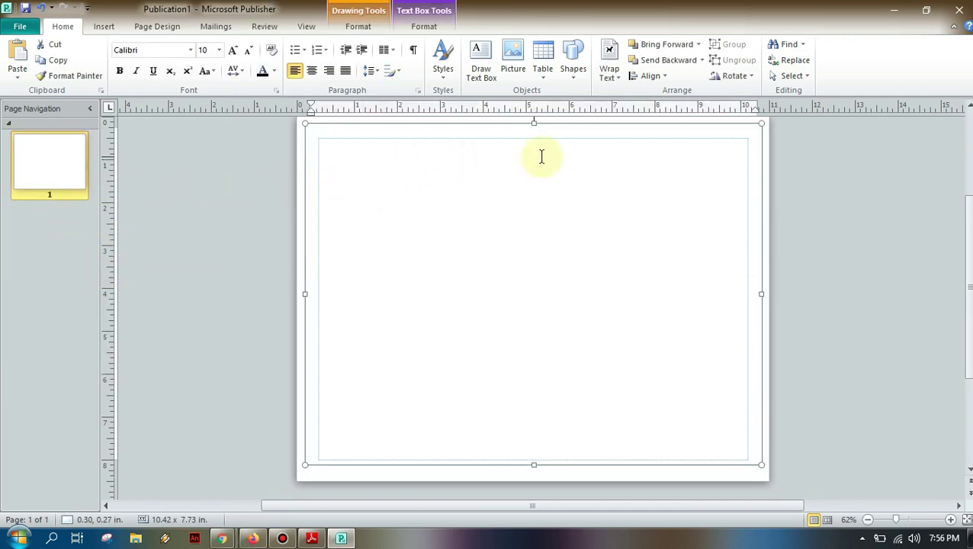
left_click(813, 167)
left_click(712, 147)
left_click(709, 131)
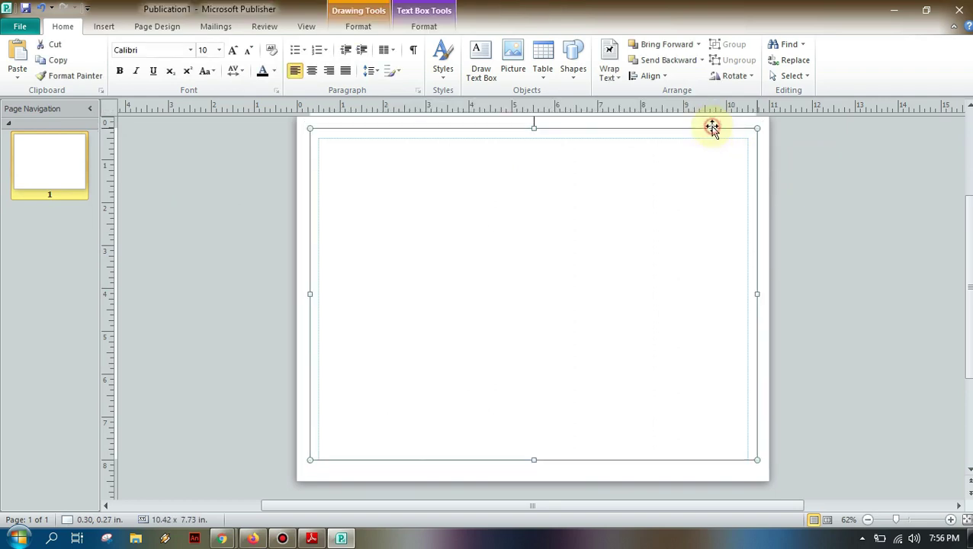
key("Escape")
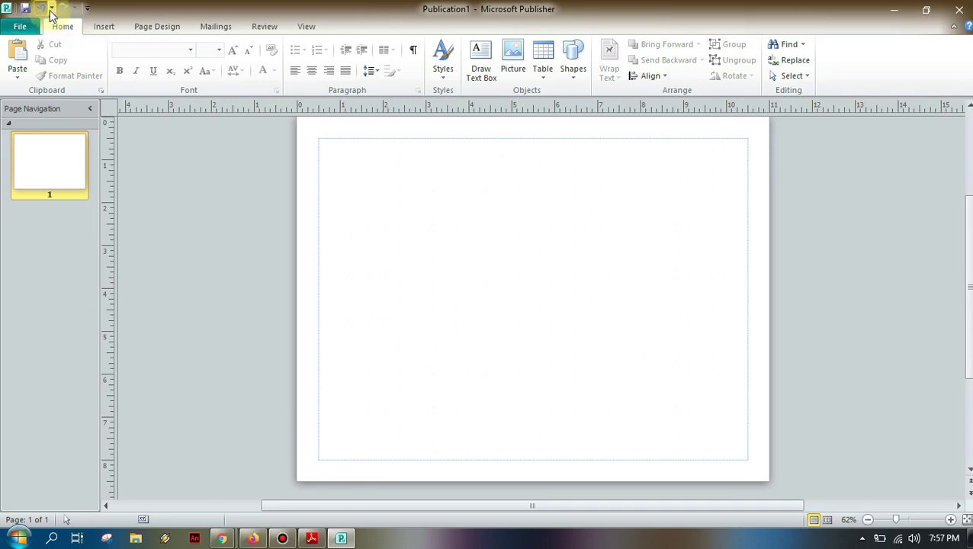
- Examine the groups of commands offered for inserting objects, page design, mailings, proofing, view settings and basic text formatting
left_click(99, 26)
left_click(139, 26)
left_click(206, 27)
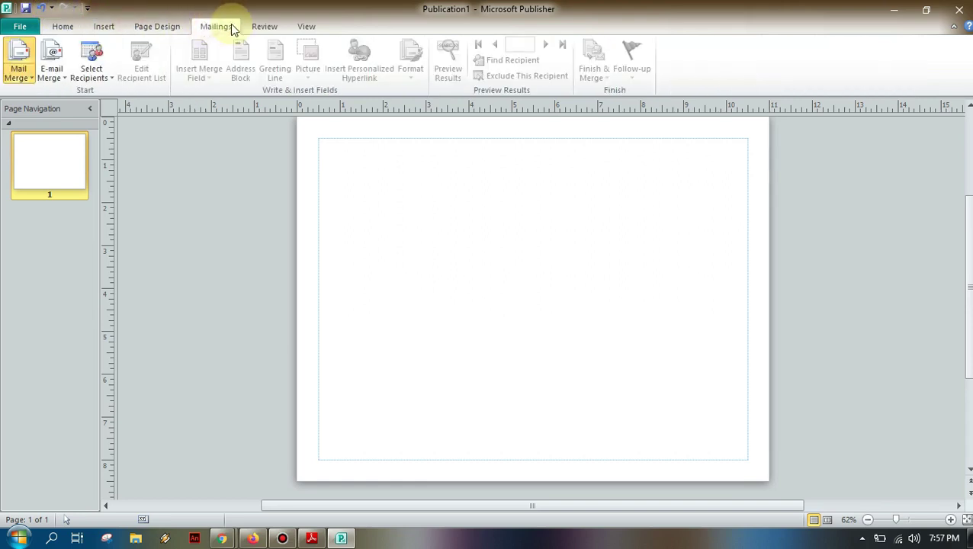
left_click(256, 27)
left_click(303, 28)
left_click(254, 28)
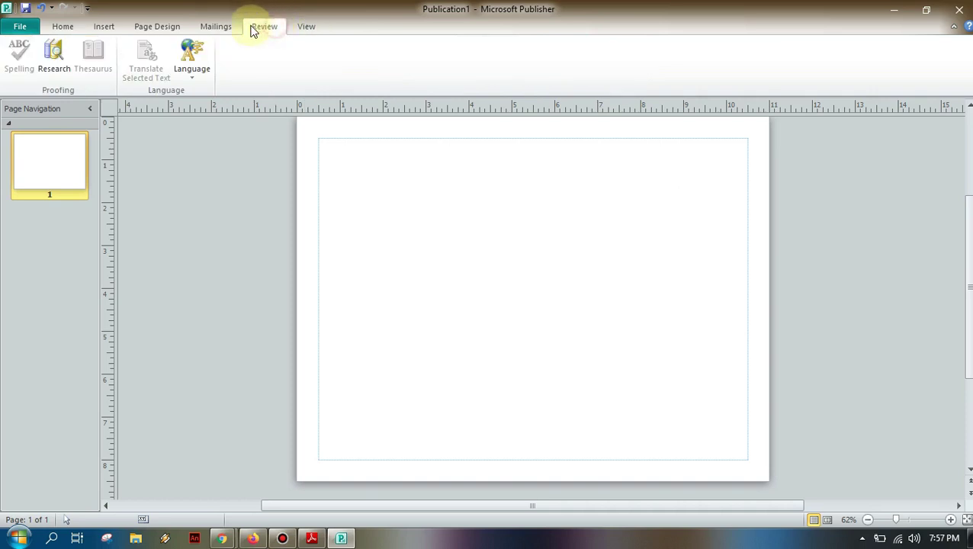
left_click(221, 27)
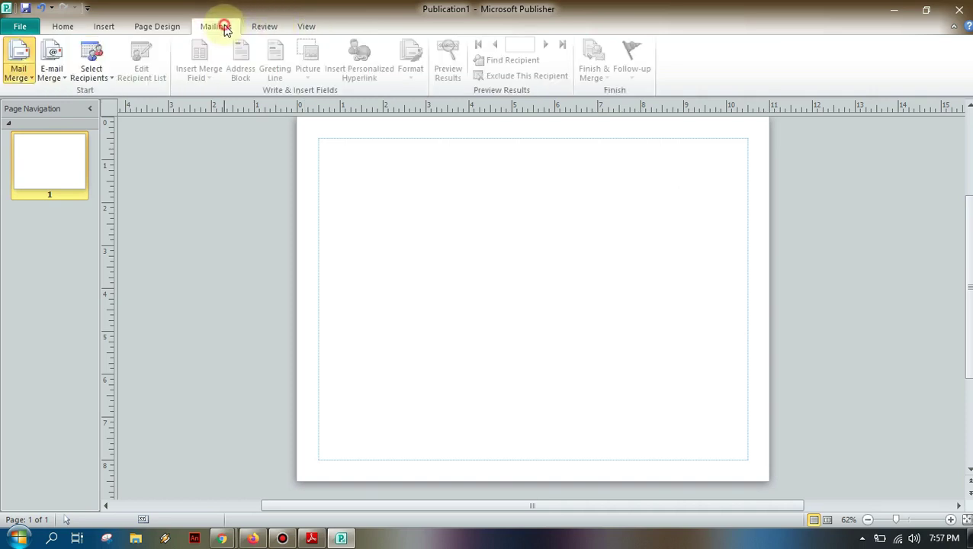
left_click(165, 27)
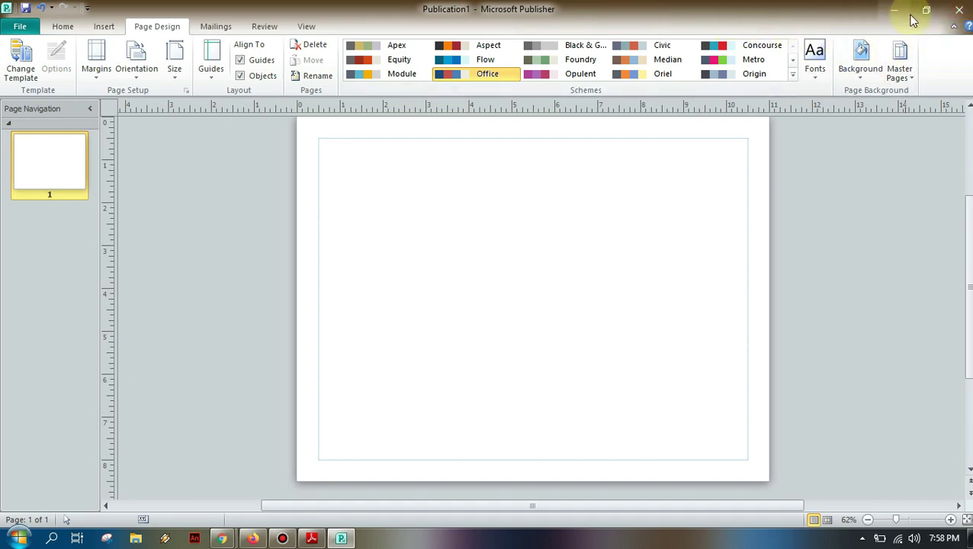
left_click(924, 17)
left_click(759, 122)
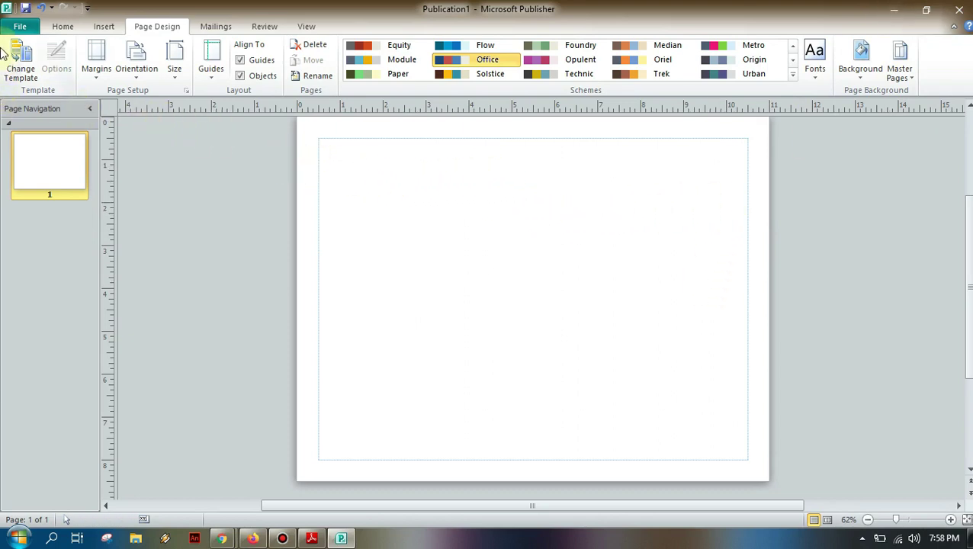
left_click(47, 28)
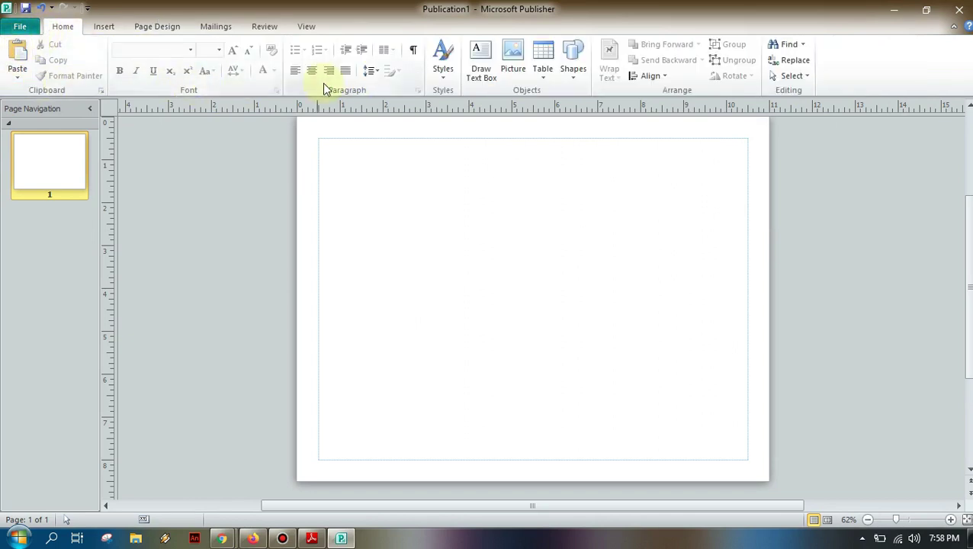
left_click(103, 26)
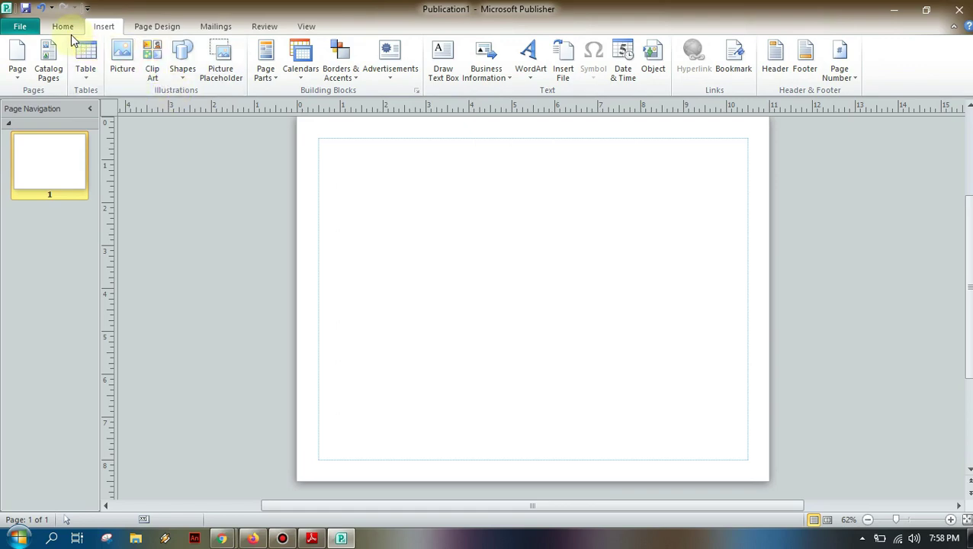
left_click(22, 26)
left_click(65, 27)
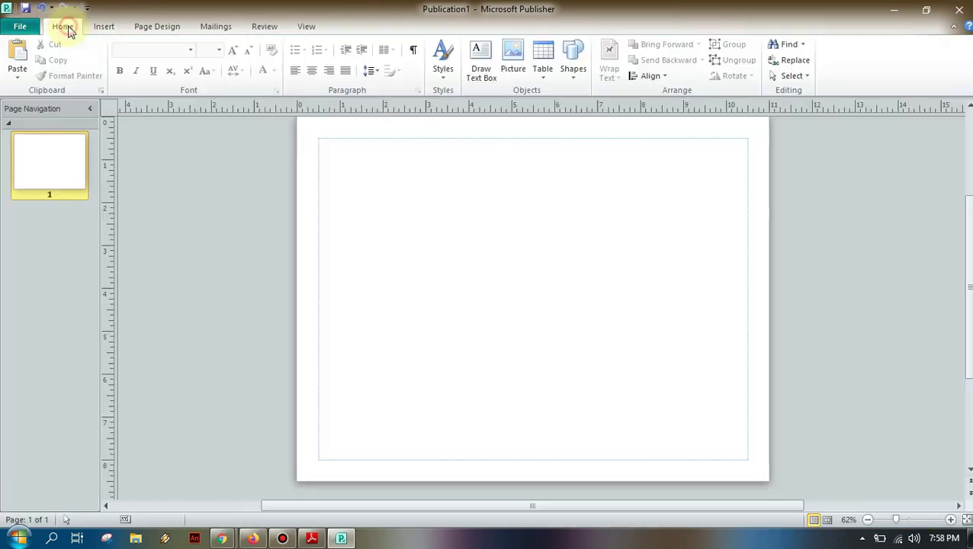
- Examine the command groups for inserting, page design, mailings, proofing and viewing, and the publication's business, design checker and commercial print information
left_click(114, 27)
left_click(157, 26)
left_click(216, 26)
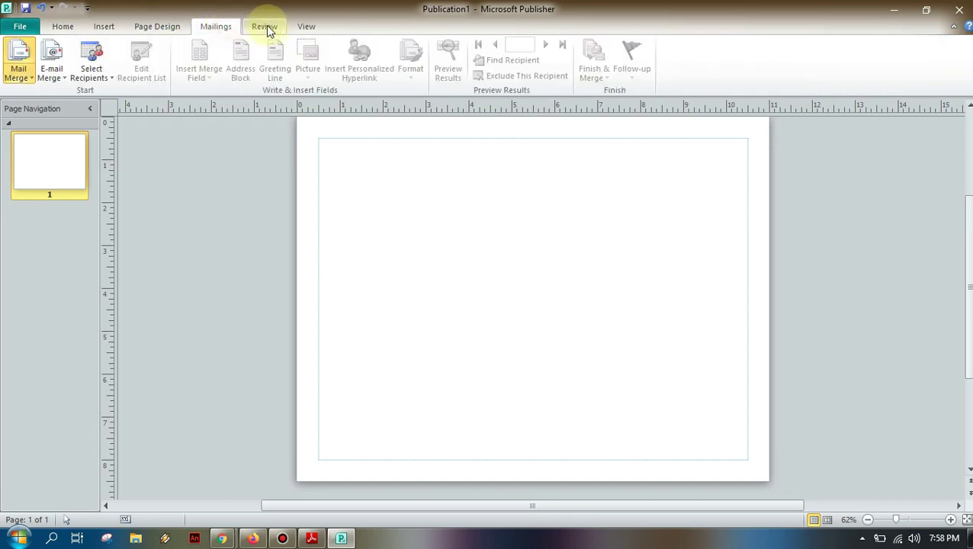
left_click(273, 29)
left_click(299, 25)
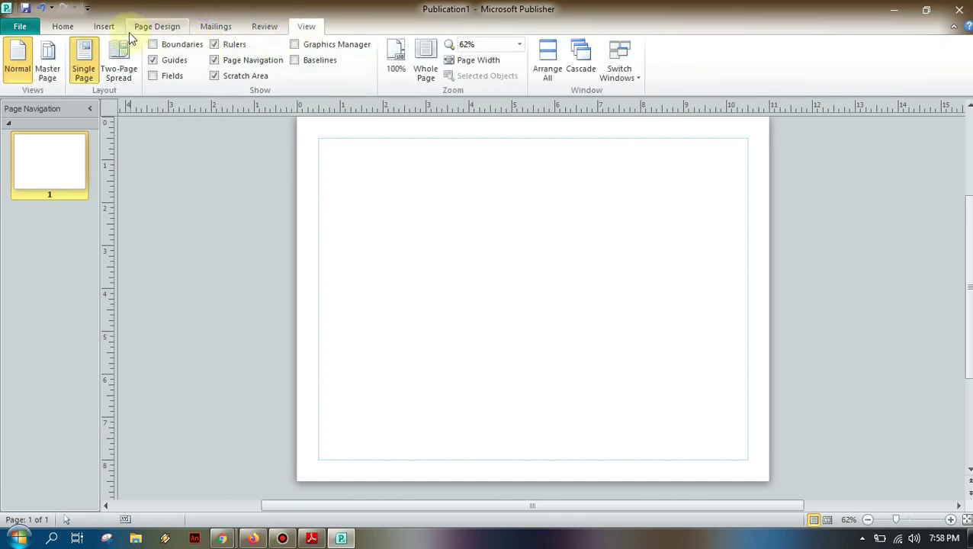
left_click(20, 25)
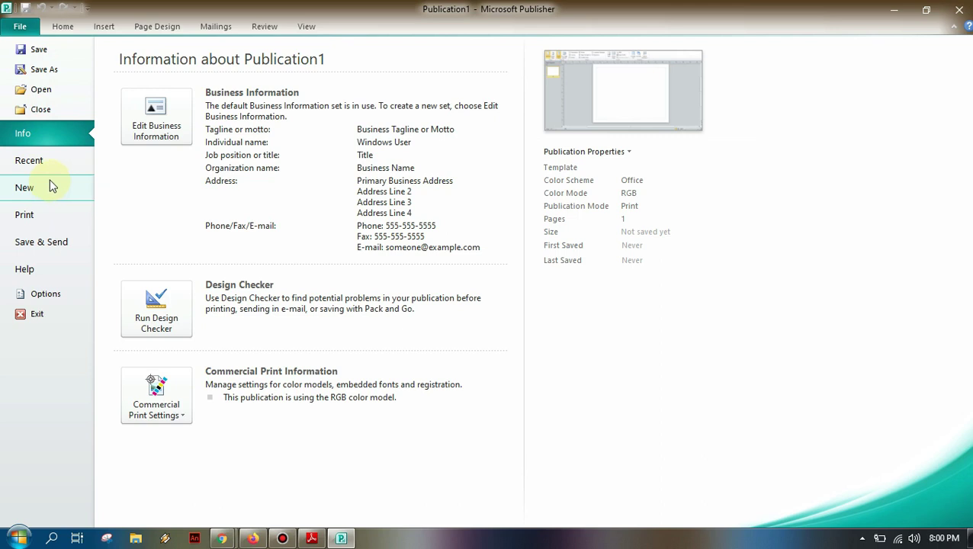
left_click(21, 24)
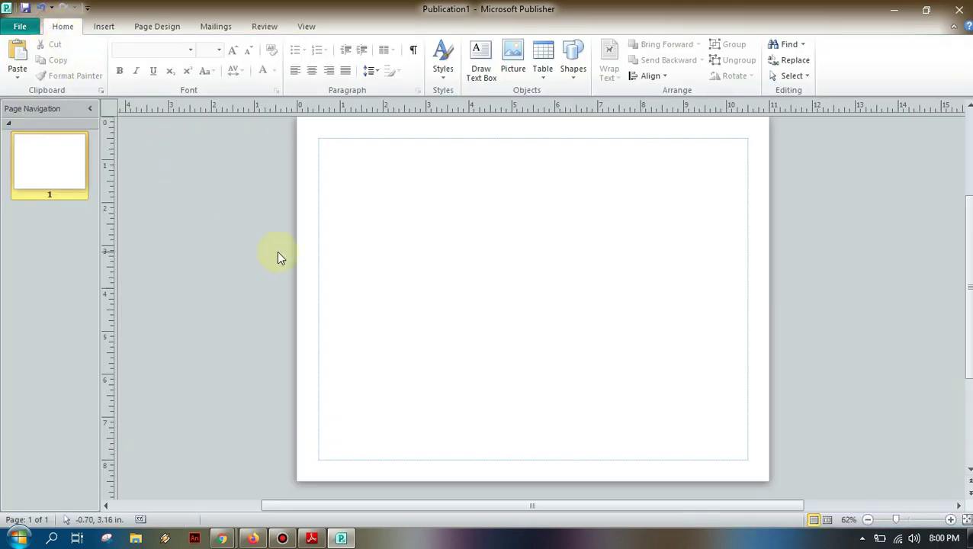
left_click(21, 24)
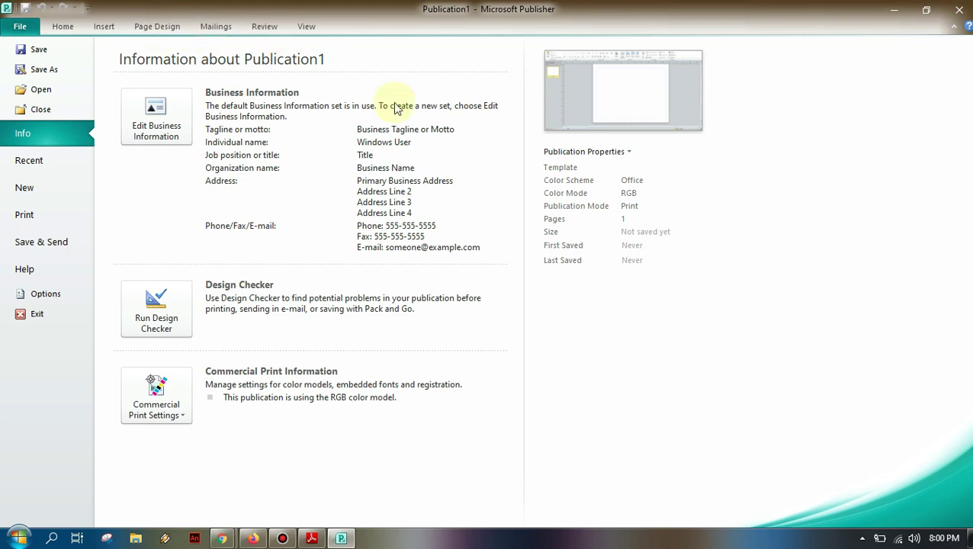
left_click(61, 25)
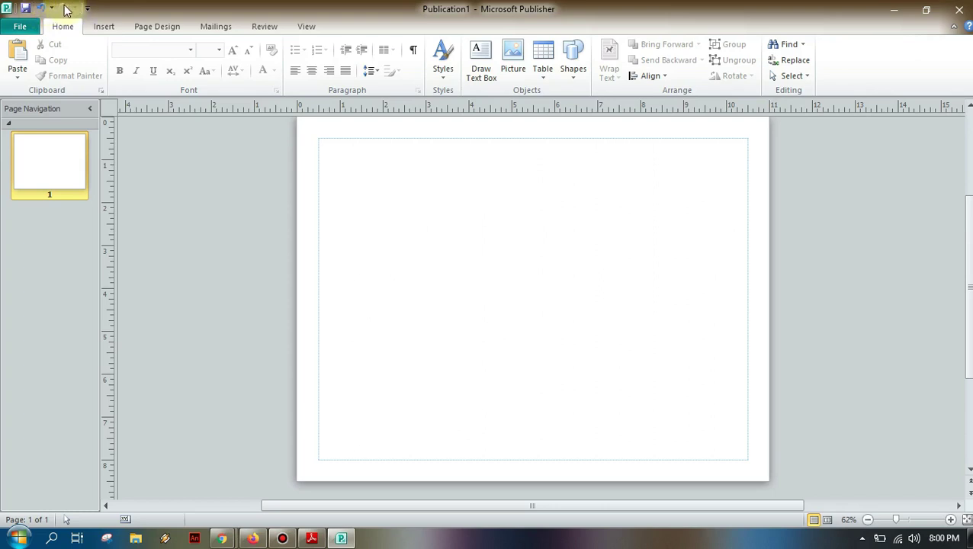
- Enter the sample text "Ghg" in a new text box filling the page's margin area, about 10.00 x 7.50 in
left_click(347, 156)
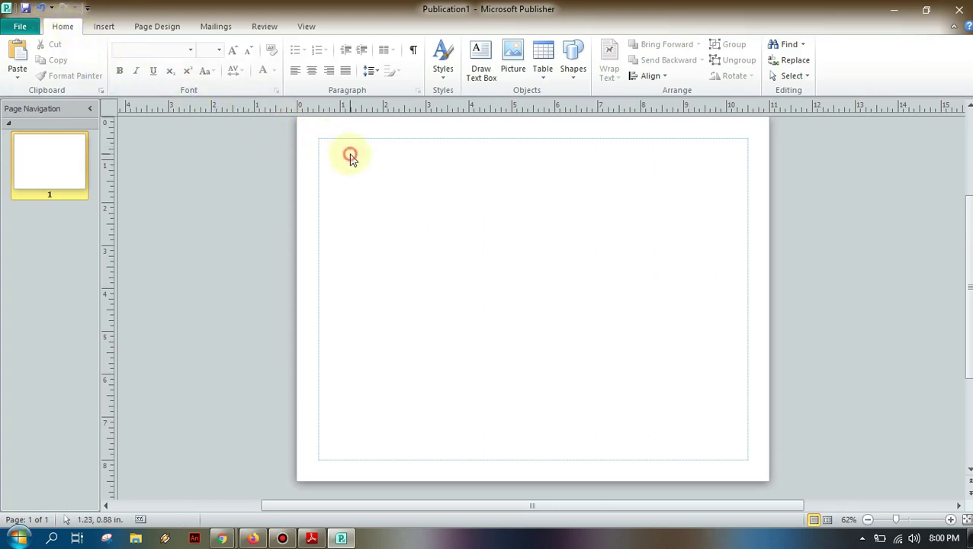
left_click(352, 163)
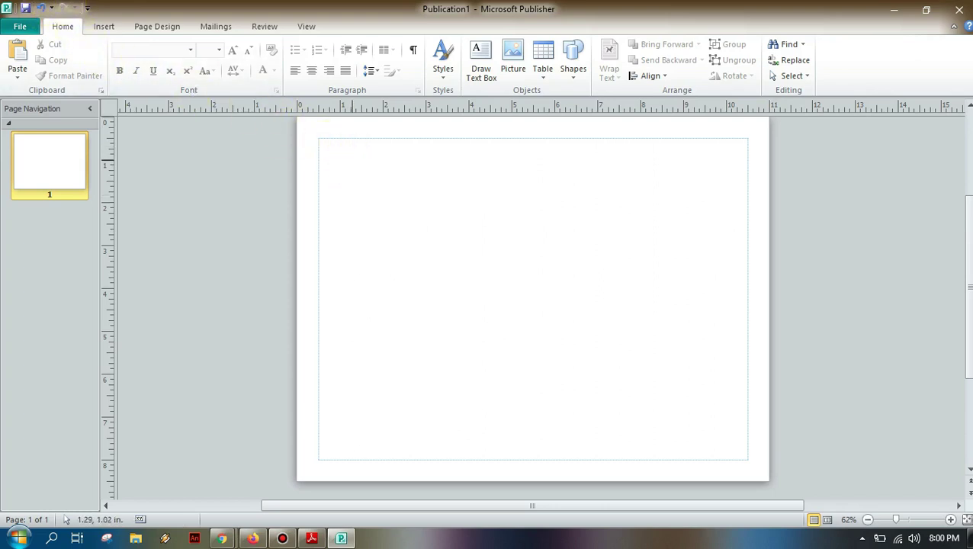
type("ghgh")
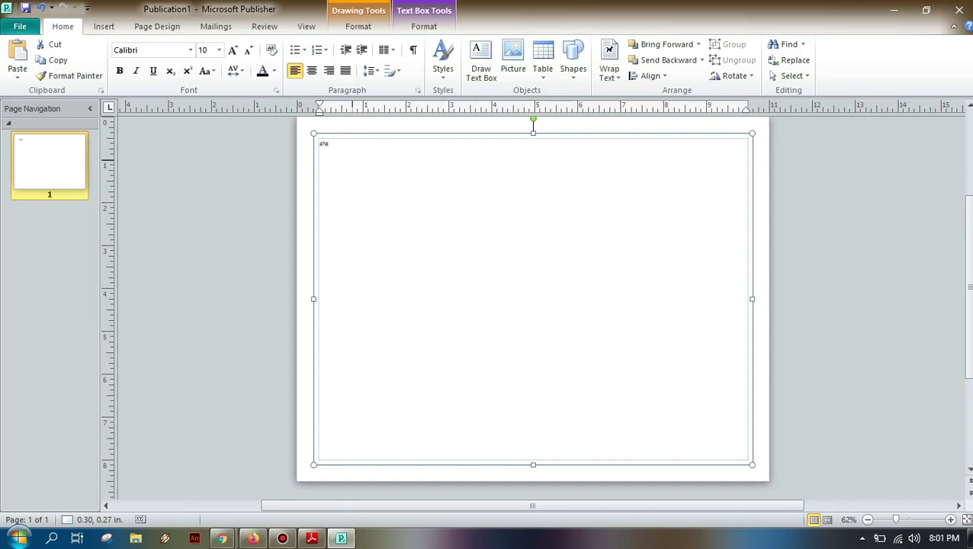
left_click(343, 155)
- Undo the last text edit and redo it, checking the list of actions that can be undone
left_click(42, 9)
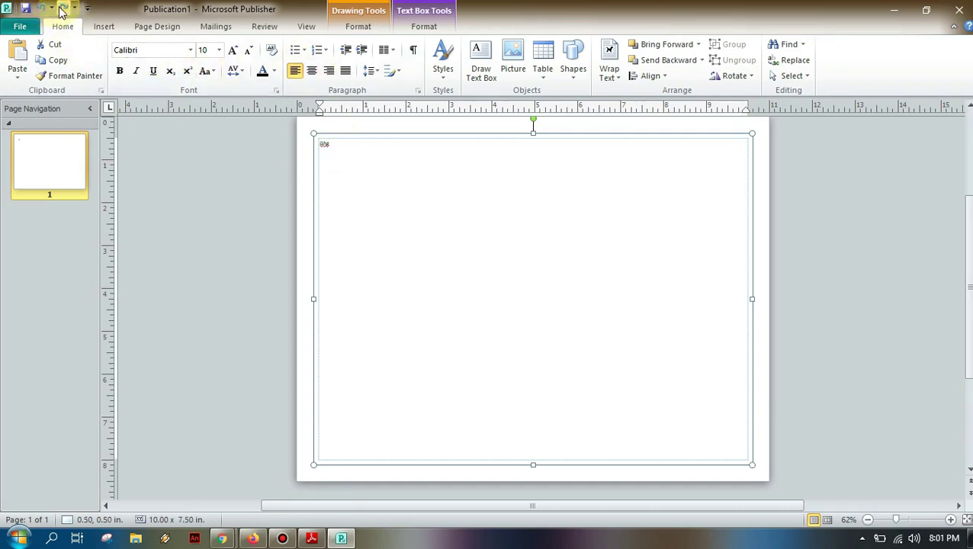
left_click(62, 9)
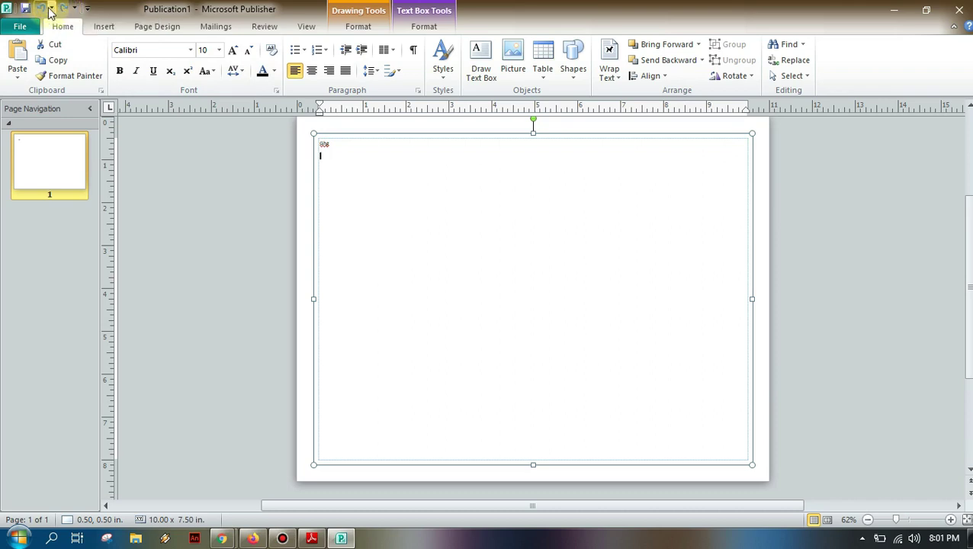
left_click(51, 7)
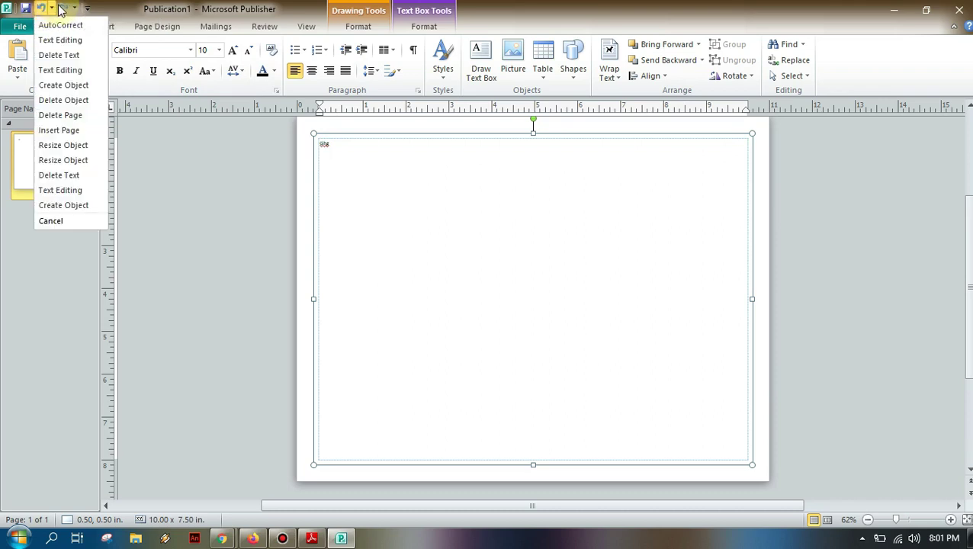
left_click(64, 9)
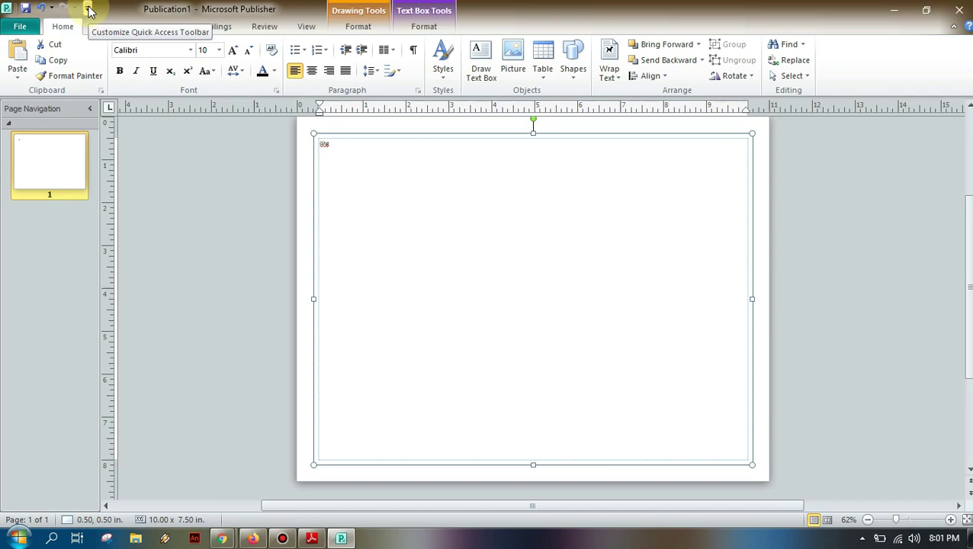
- Add the New command to the Quick Access Toolbar and use it to create another blank publication
left_click(89, 9)
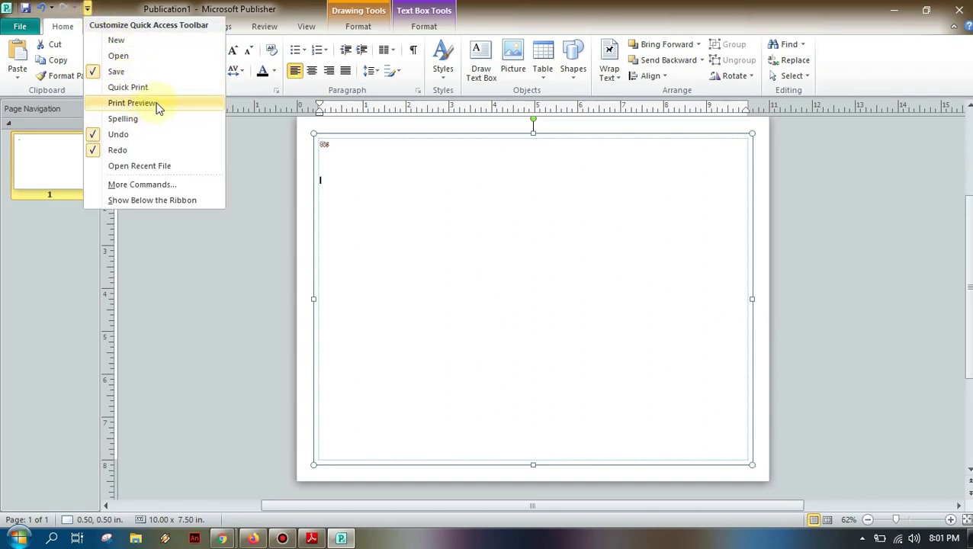
left_click(156, 48)
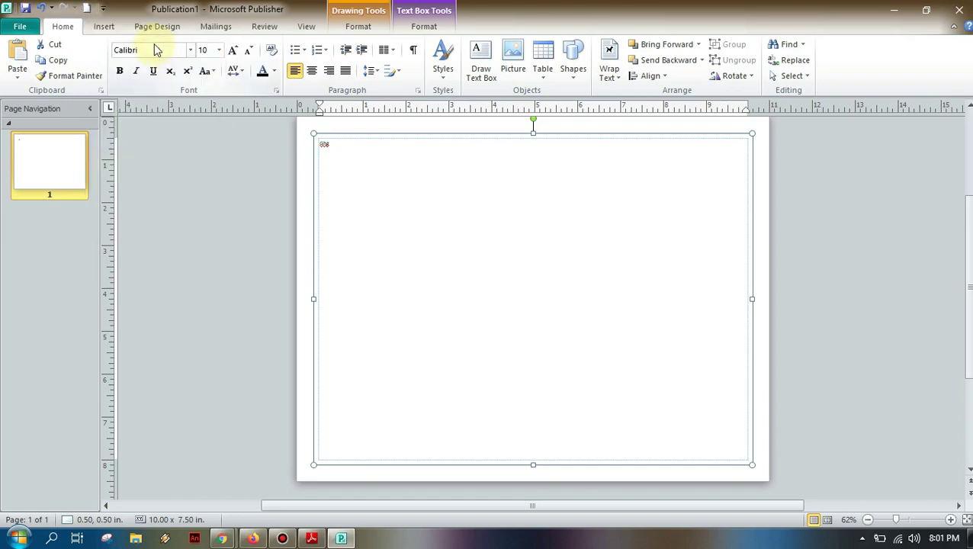
left_click(90, 9)
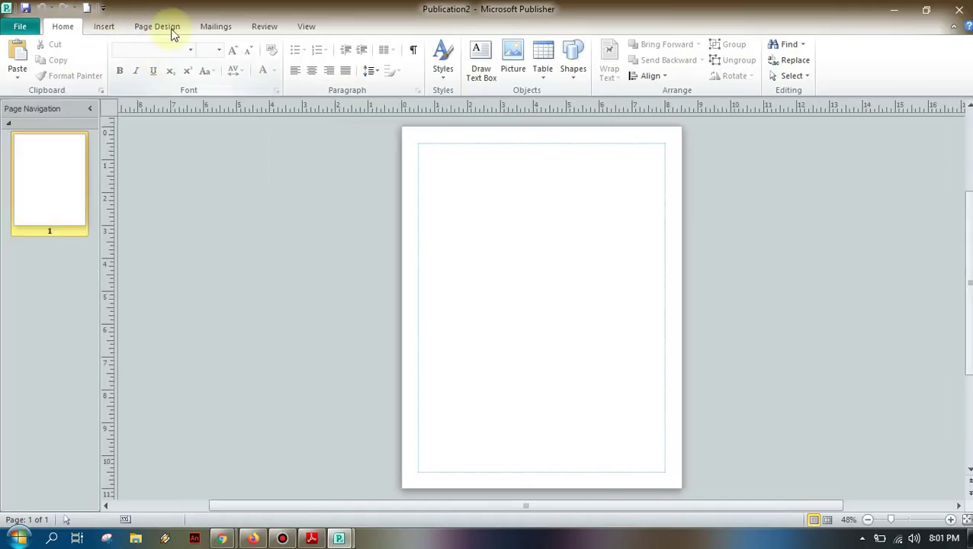
- Remove the New command from the Quick Access Toolbar and review the other commands that can be added to it
left_click(103, 9)
left_click(114, 40)
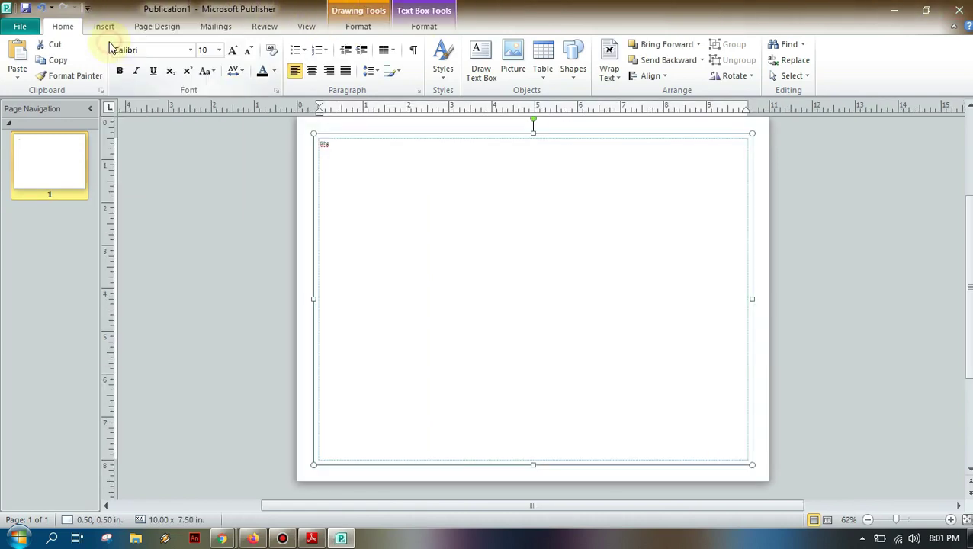
left_click(88, 9)
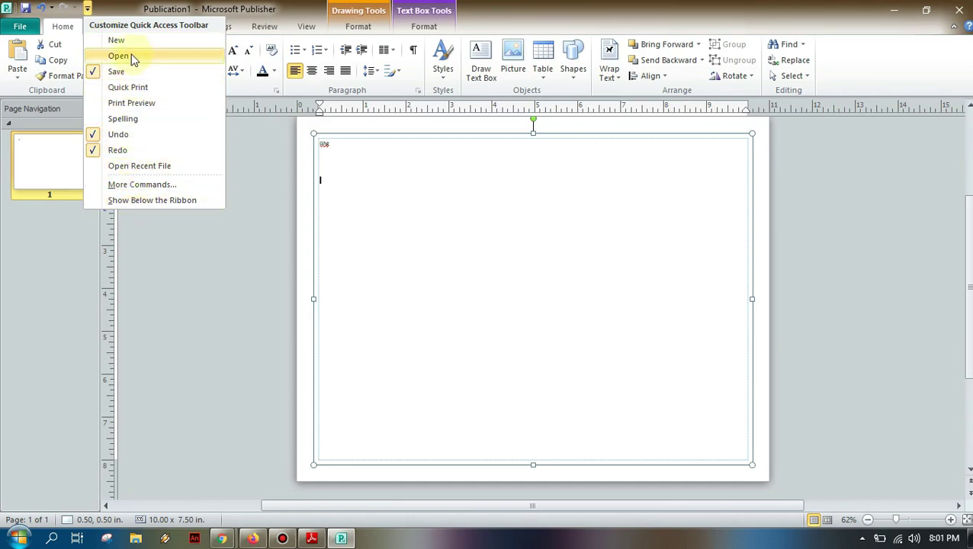
left_click(69, 11)
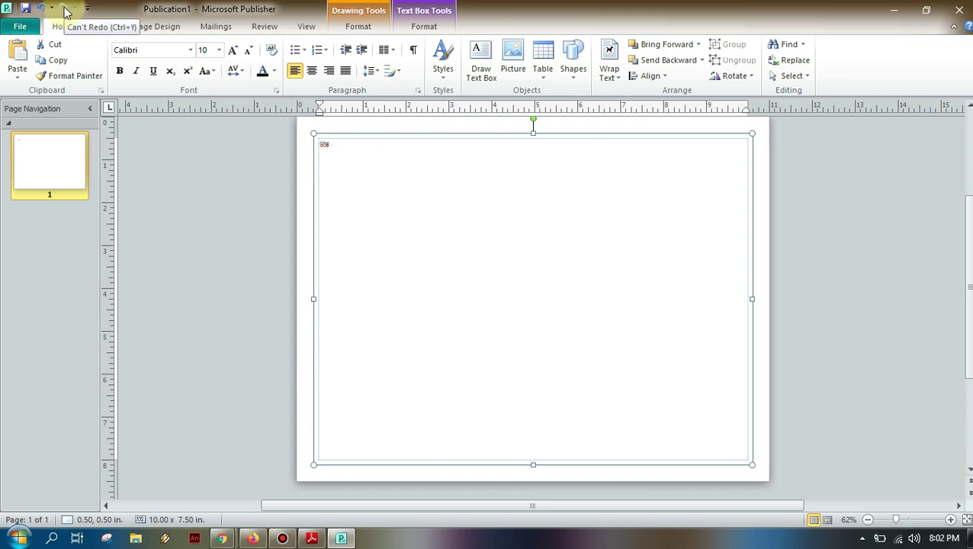
- Minimize the ribbon, show its Home commands temporarily, and restore the full ribbon
double_click(63, 27)
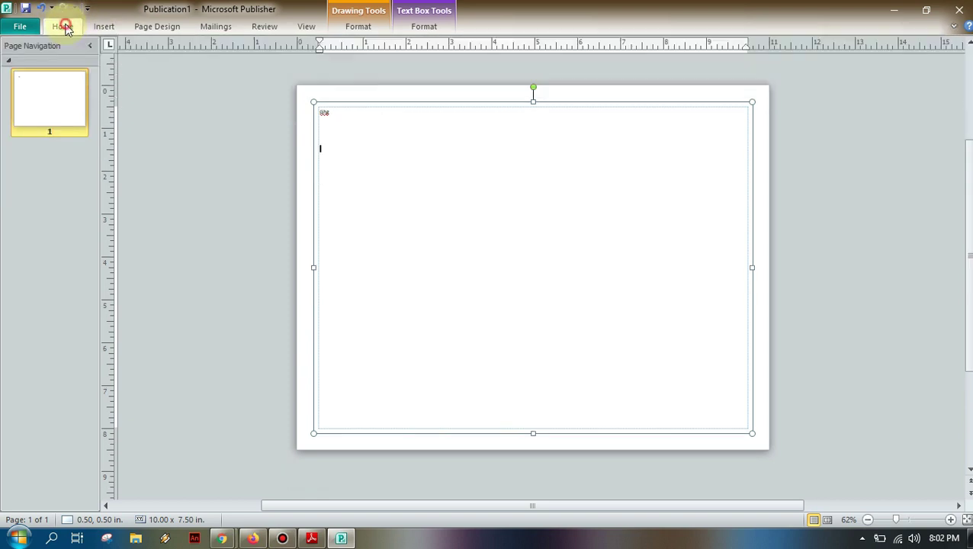
left_click(64, 27)
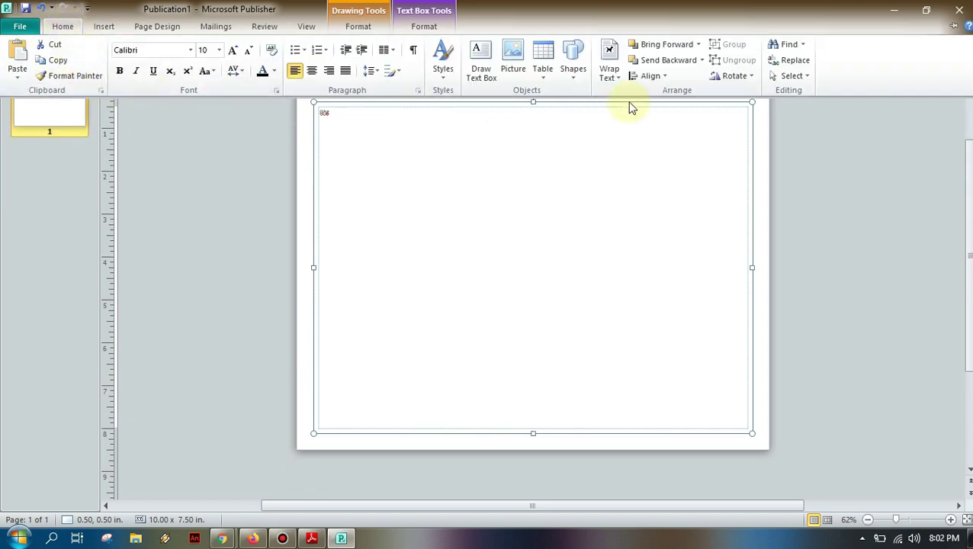
left_click(952, 28)
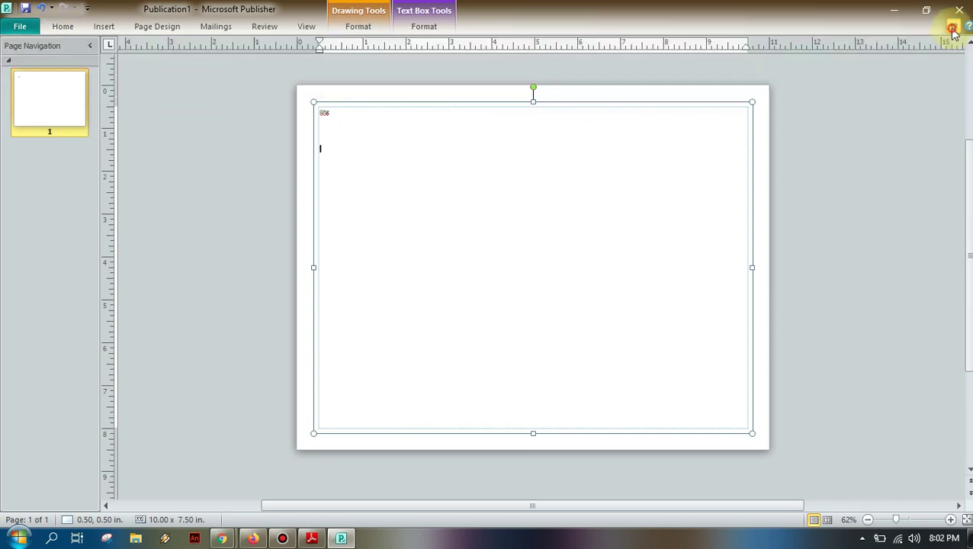
left_click(952, 29)
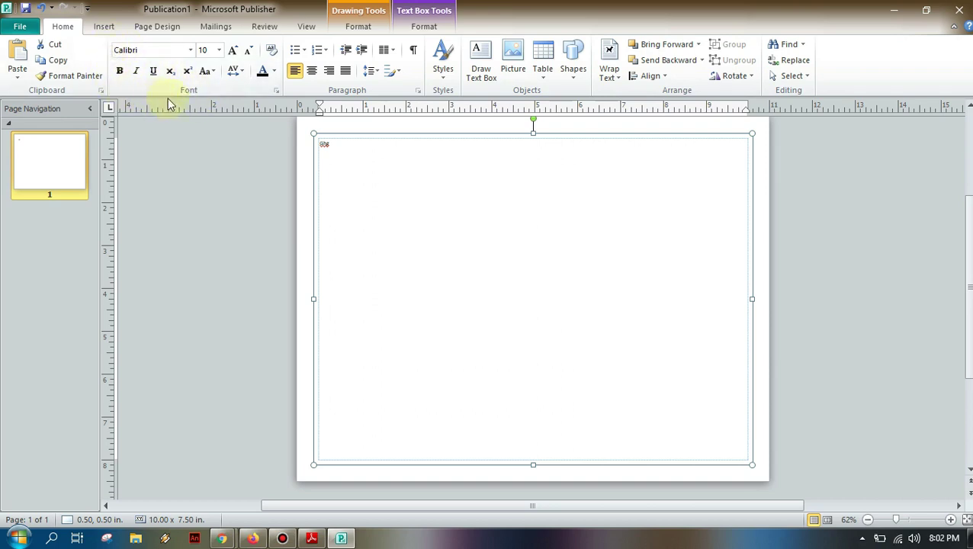
- Switch bold and italic on and off again at the empty text position below "Ghg"
left_click(122, 72)
left_click(122, 73)
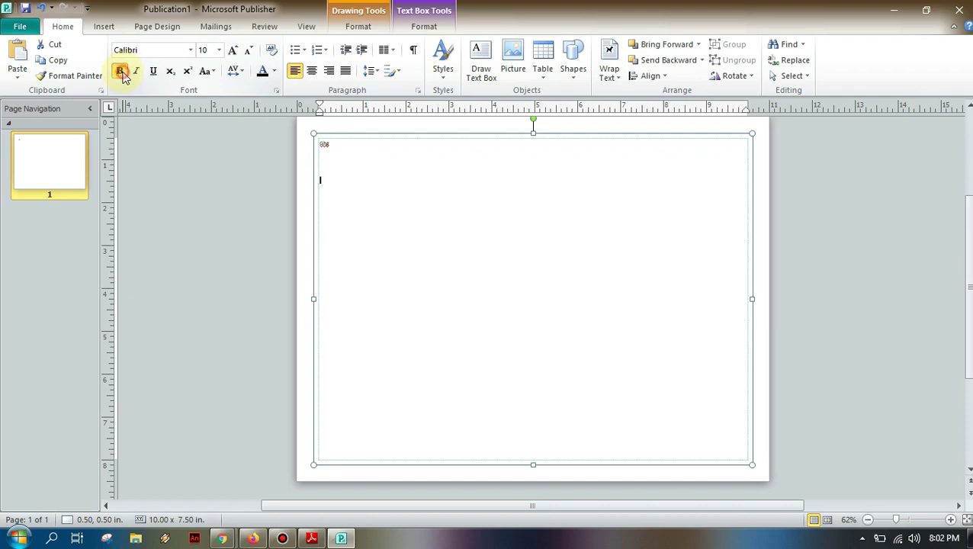
left_click(137, 72)
left_click(137, 72)
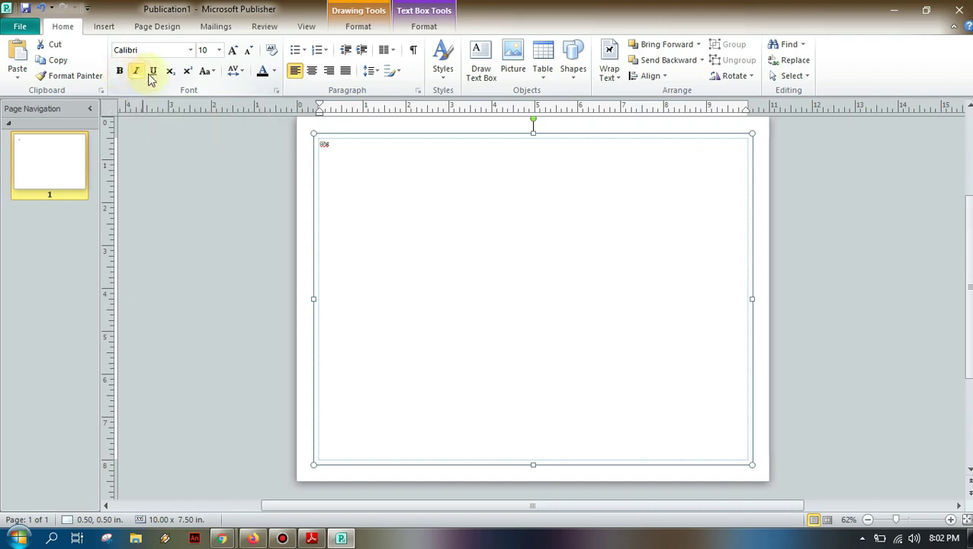
- Enlarge the text "Ghg" to font size 26
left_click_drag(335, 144, 319, 146)
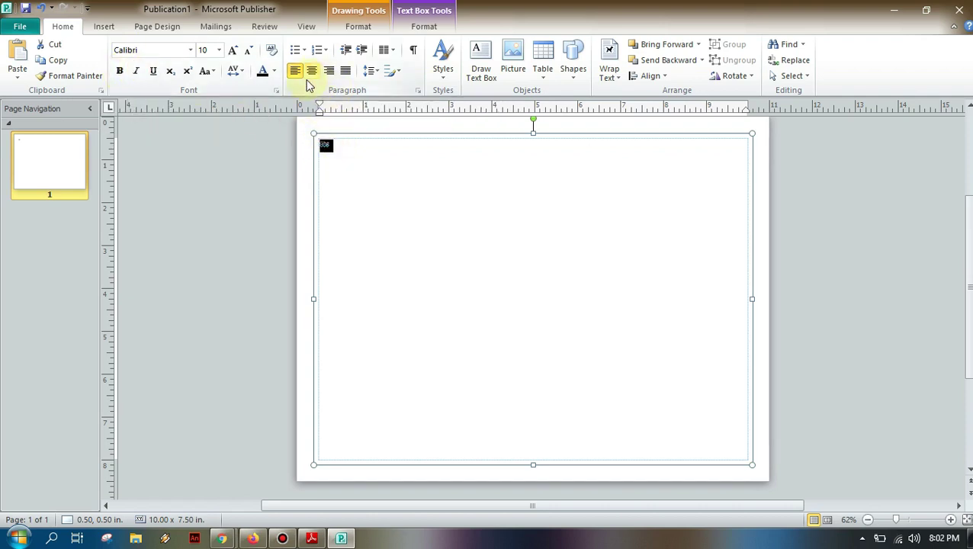
left_click(233, 51)
left_click(233, 52)
left_click(233, 52)
left_click(233, 52)
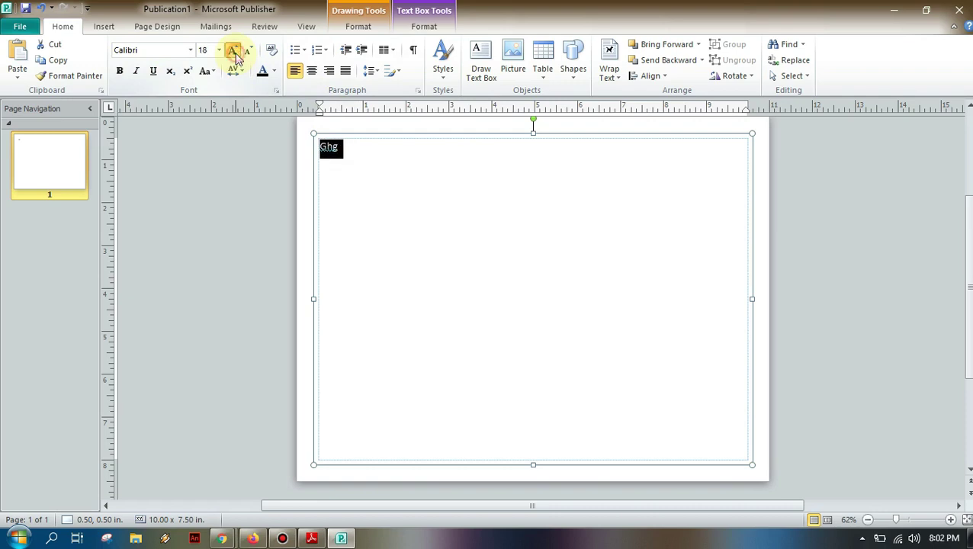
left_click(233, 51)
left_click(233, 52)
left_click(234, 52)
left_click(233, 51)
left_click(247, 55)
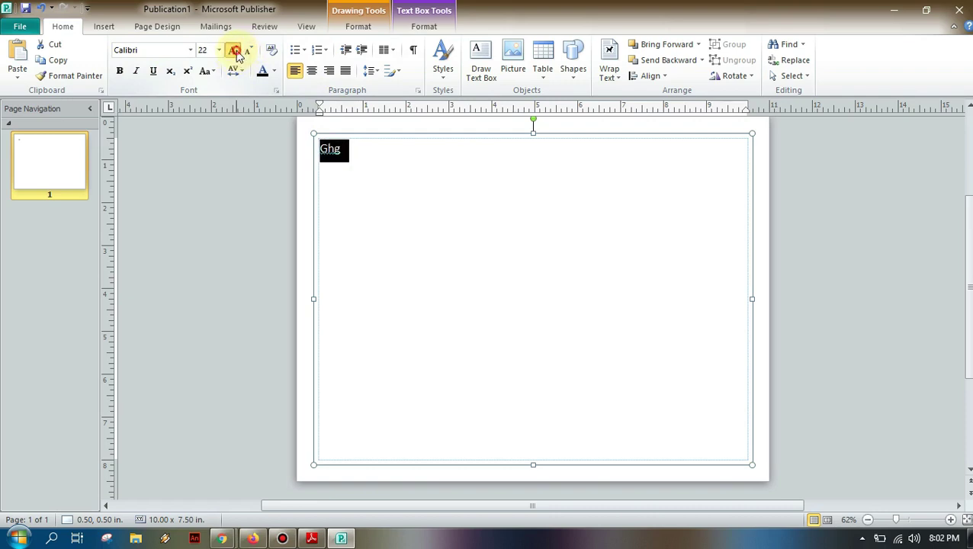
left_click(233, 51)
- Make the text "Ghg" bold and remove the bold formatting again
left_click(120, 71)
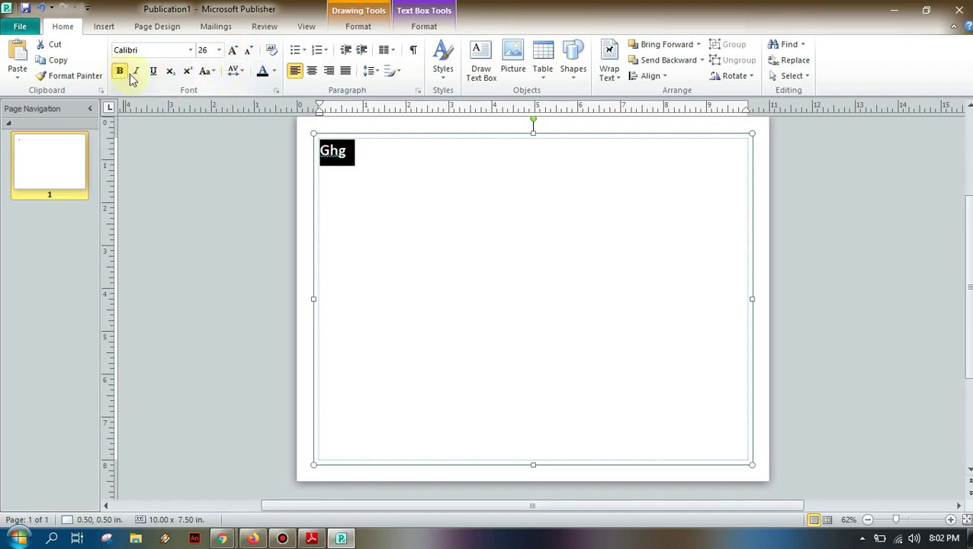
left_click(253, 176)
double_click(349, 157)
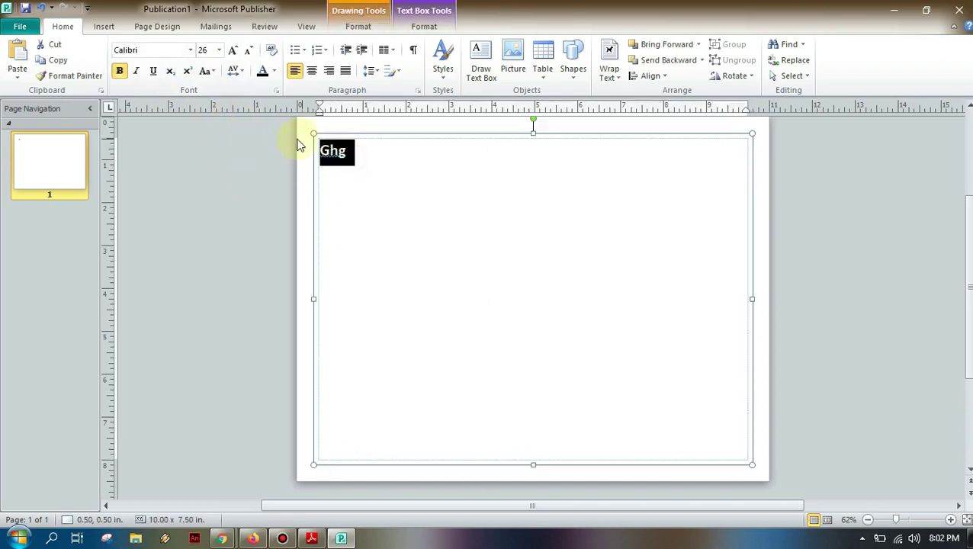
left_click(119, 71)
left_click(441, 246)
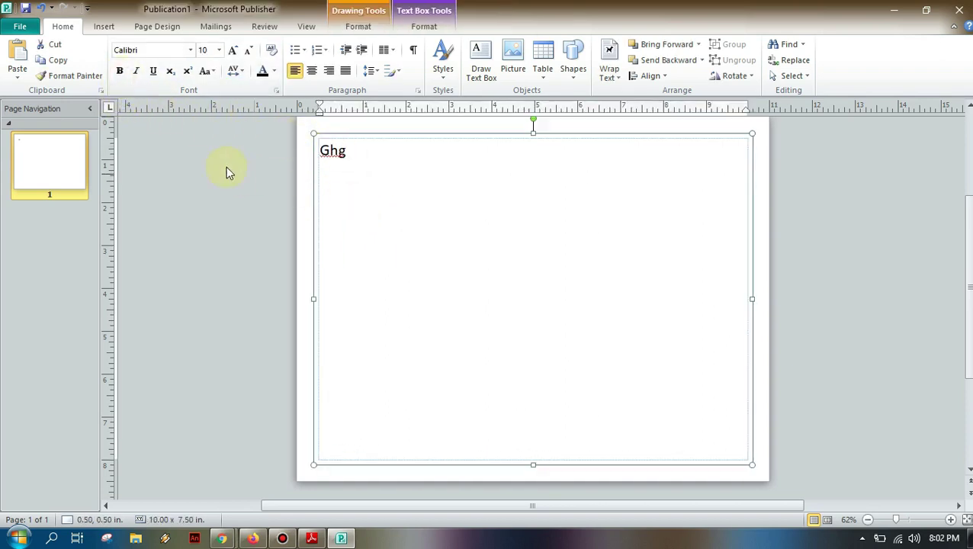
- Format the text "Ghg" as italic and underlined
left_click_drag(350, 151, 292, 148)
left_click(135, 71)
left_click(398, 193)
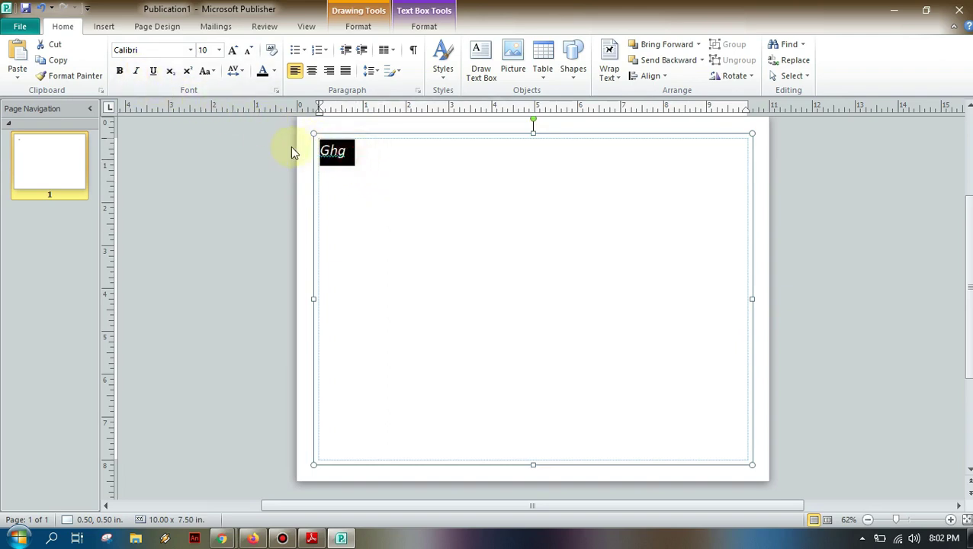
left_click(153, 71)
left_click(407, 195)
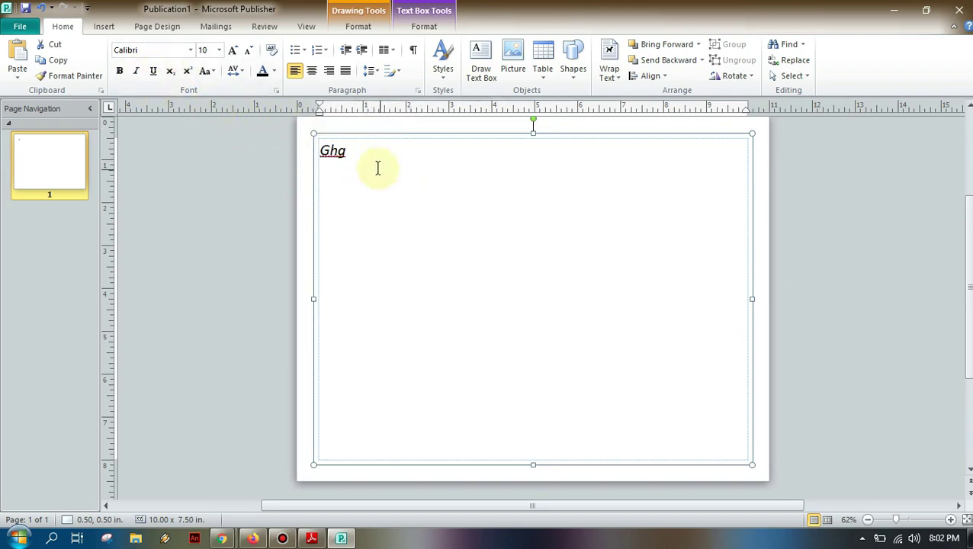
- Remove the underline and italic formatting from the text "Ghg"
left_click_drag(355, 156, 314, 155)
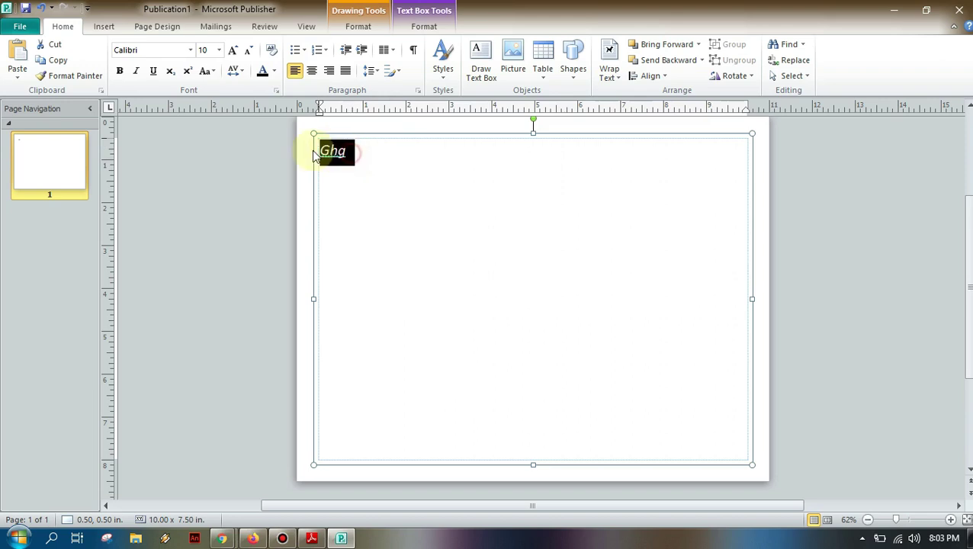
left_click(153, 71)
left_click(136, 71)
left_click(324, 195)
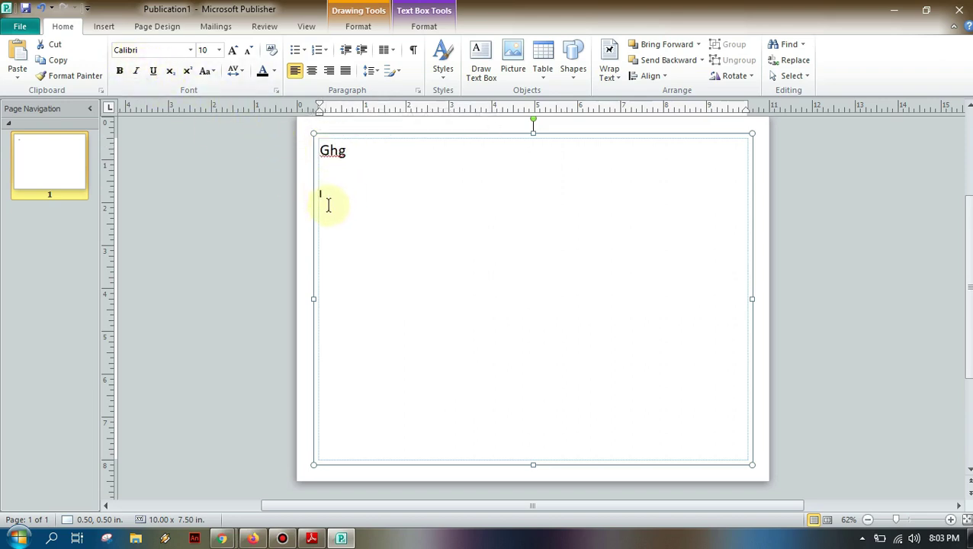
- Change the font of the text "Ghg" to Bodoni MT Condensed
left_click(360, 154)
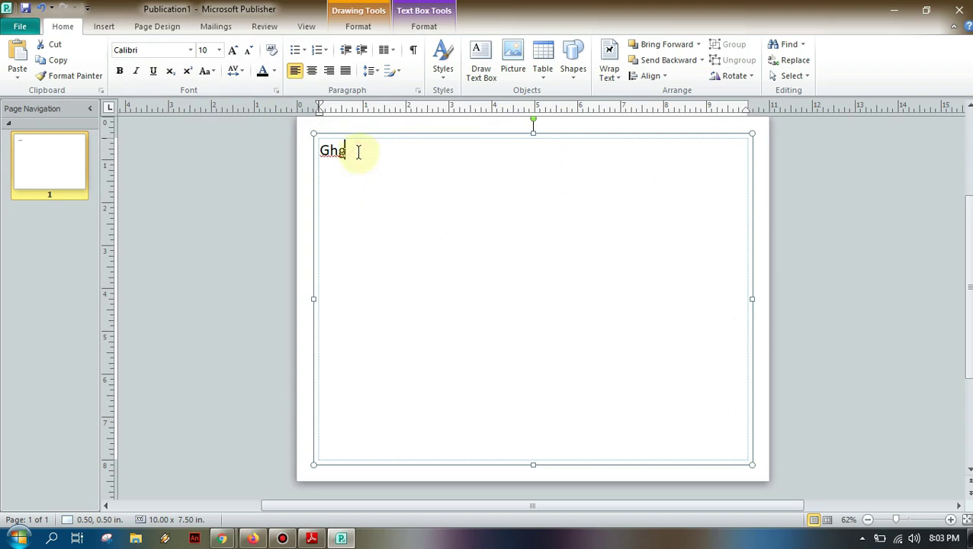
left_click_drag(345, 146, 310, 147)
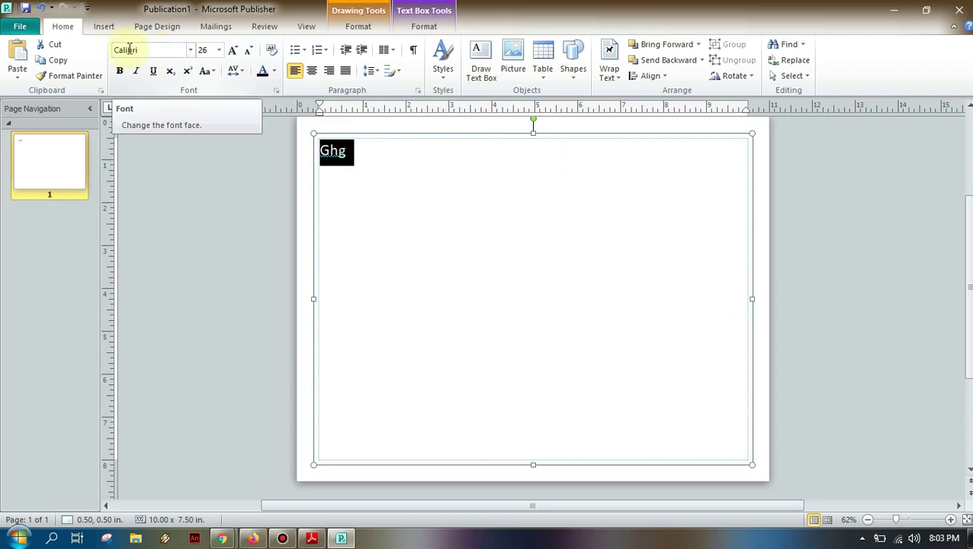
left_click(190, 50)
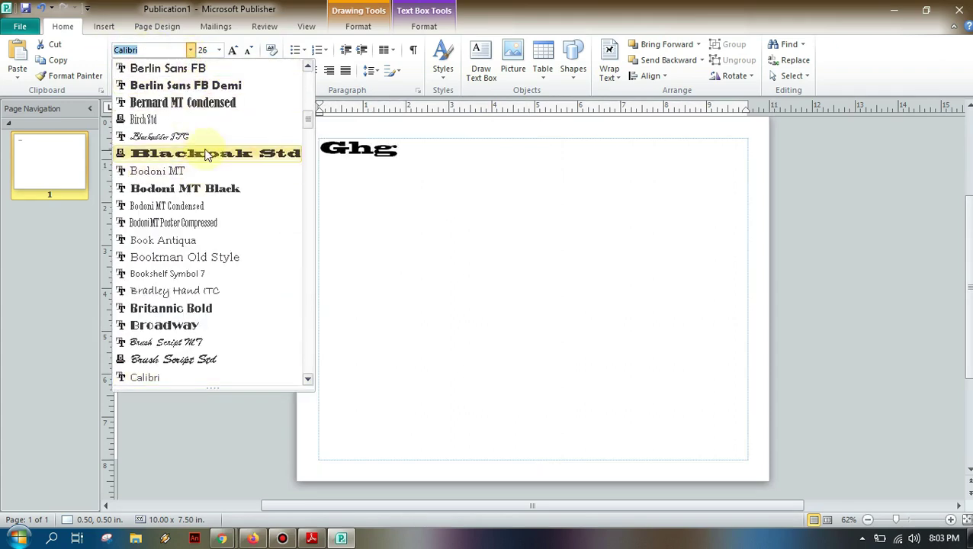
left_click(208, 207)
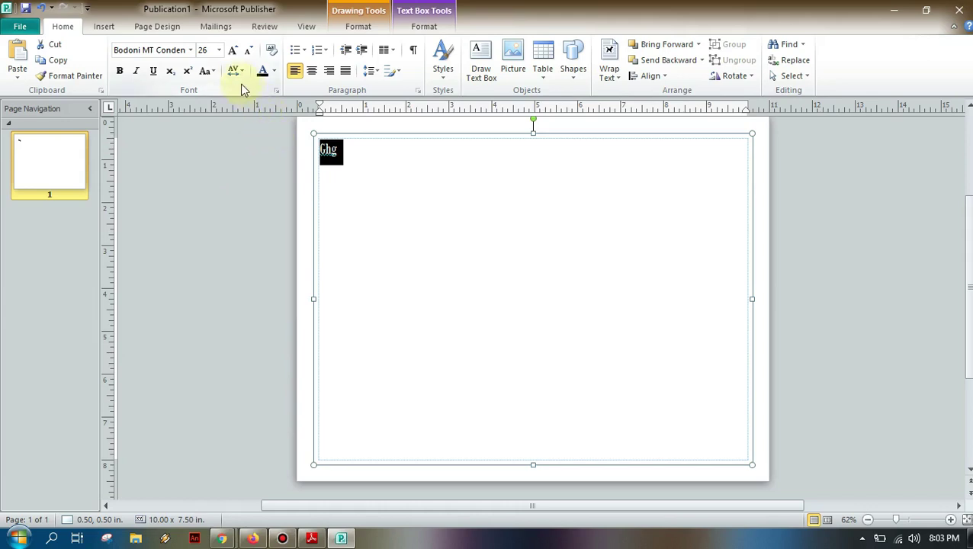
- Set the font size of the text "Ghg" to 72 and reduce it one step to 48
left_click(218, 50)
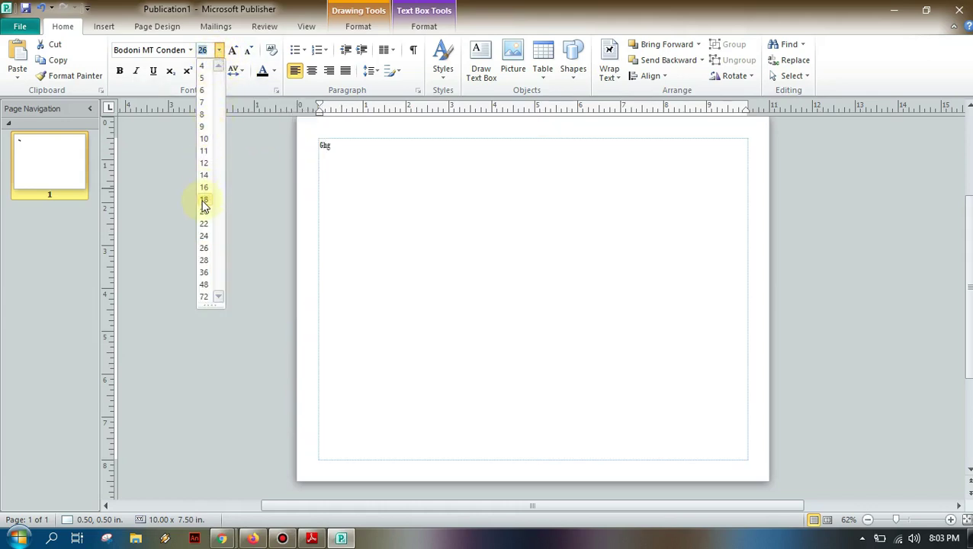
left_click(204, 297)
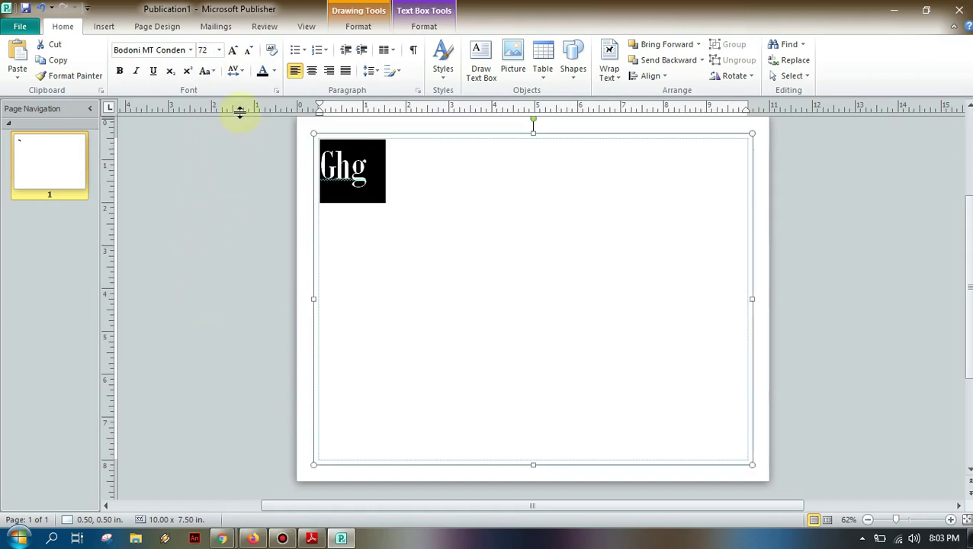
left_click(247, 53)
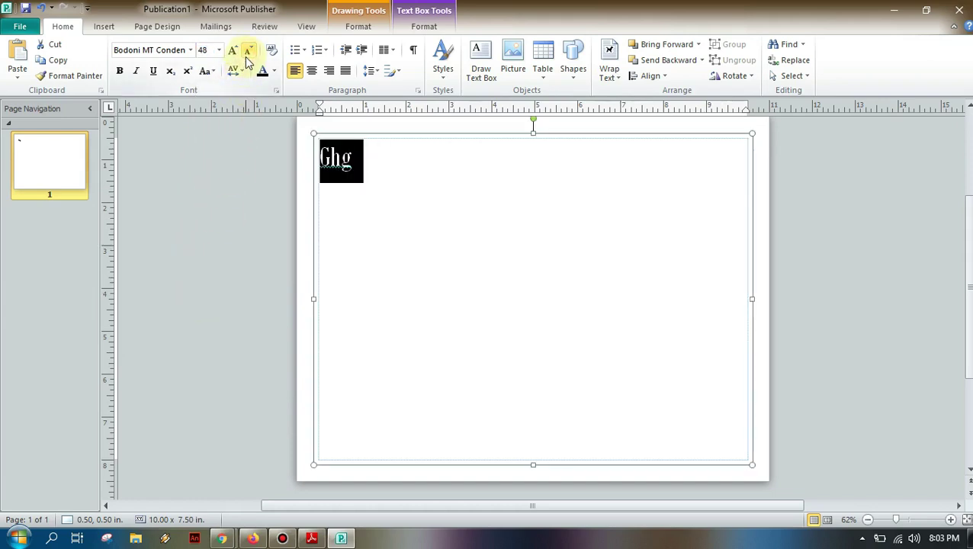
left_click(429, 214)
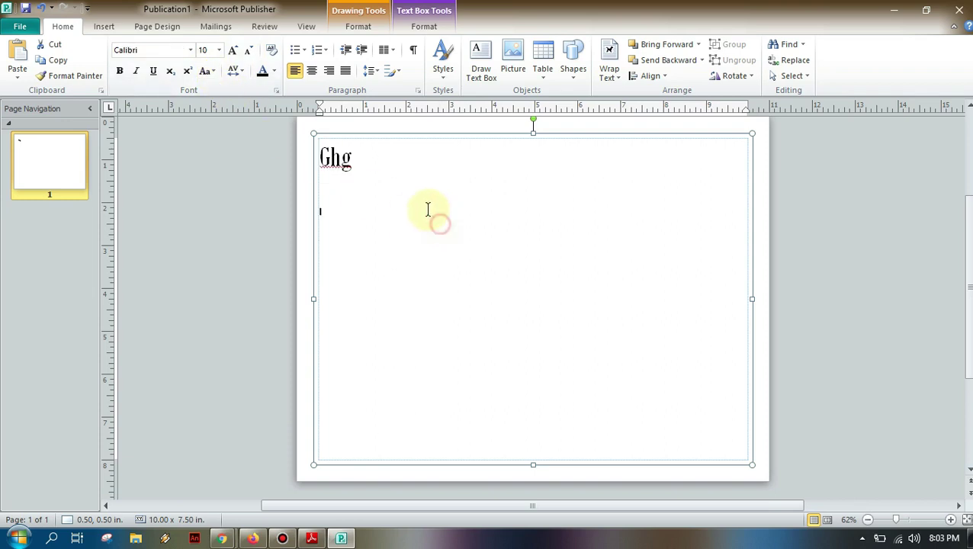
- Extend the text "Ghg" so that it reads "Ghggdffggdgdfg"
left_click_drag(359, 159, 313, 158)
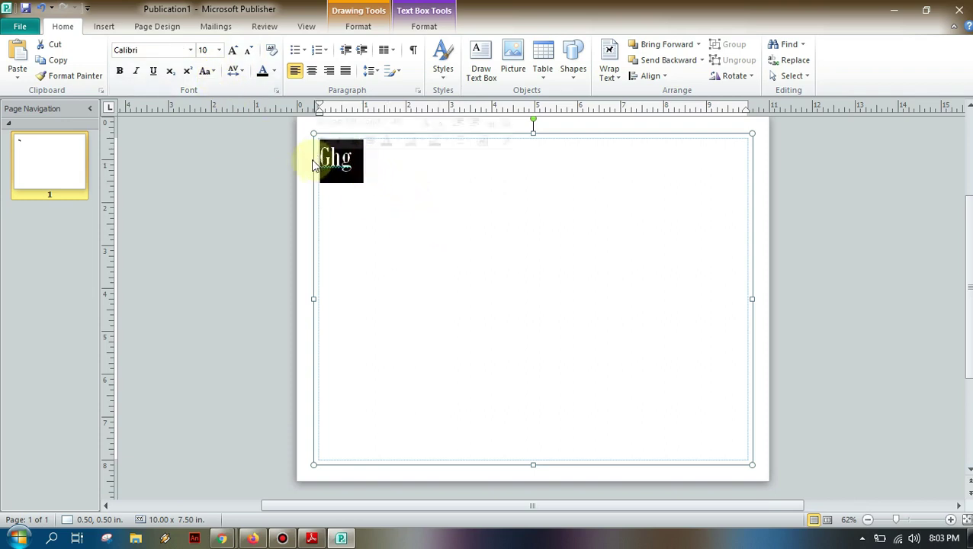
left_click(372, 171)
type("dffgdgdfg")
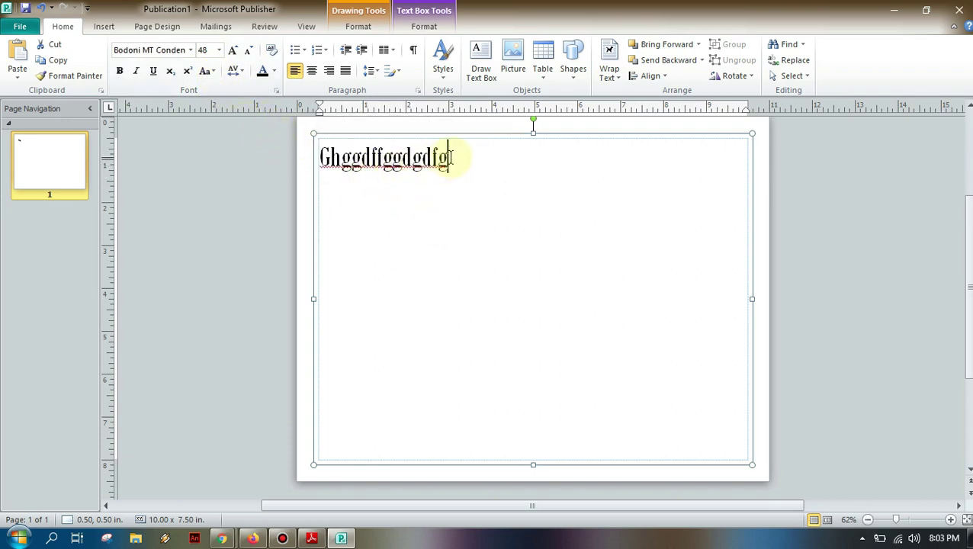
- Change the case of the whole text "Ghggdffggdgdfg" to All Caps and deselect the text box
left_click_drag(461, 157, 314, 157)
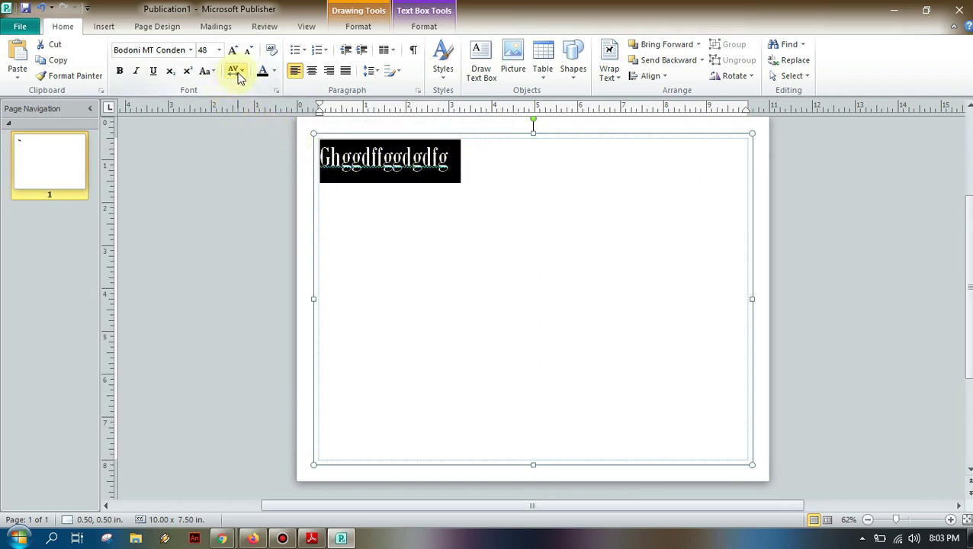
left_click(212, 73)
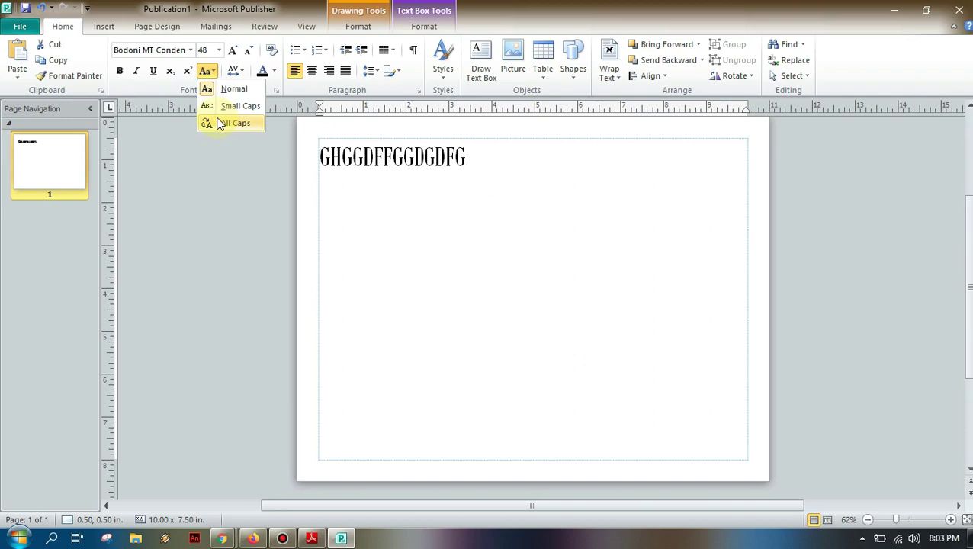
left_click(219, 124)
left_click(576, 224)
left_click(294, 212)
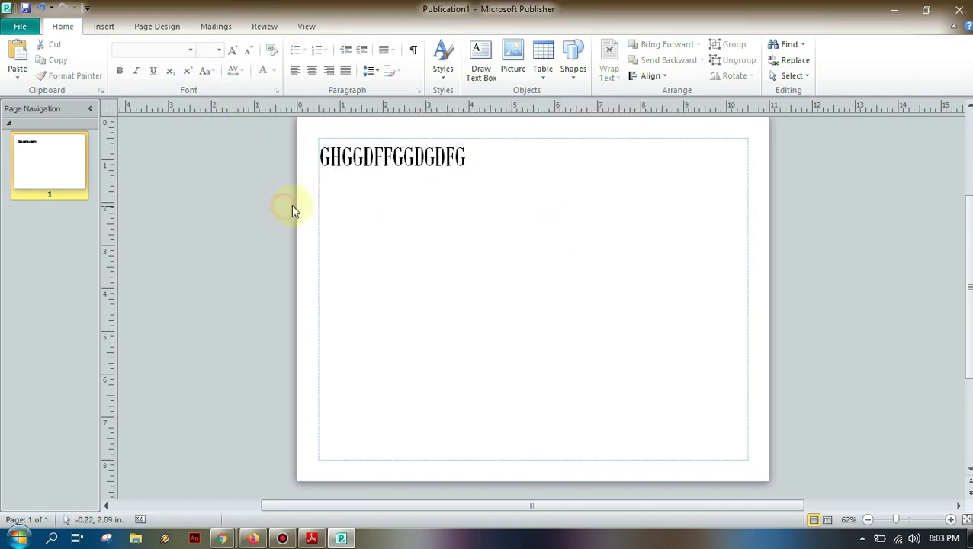
- Centre the capitalised text line in its text box, and switch its alignment to right
left_click(450, 157)
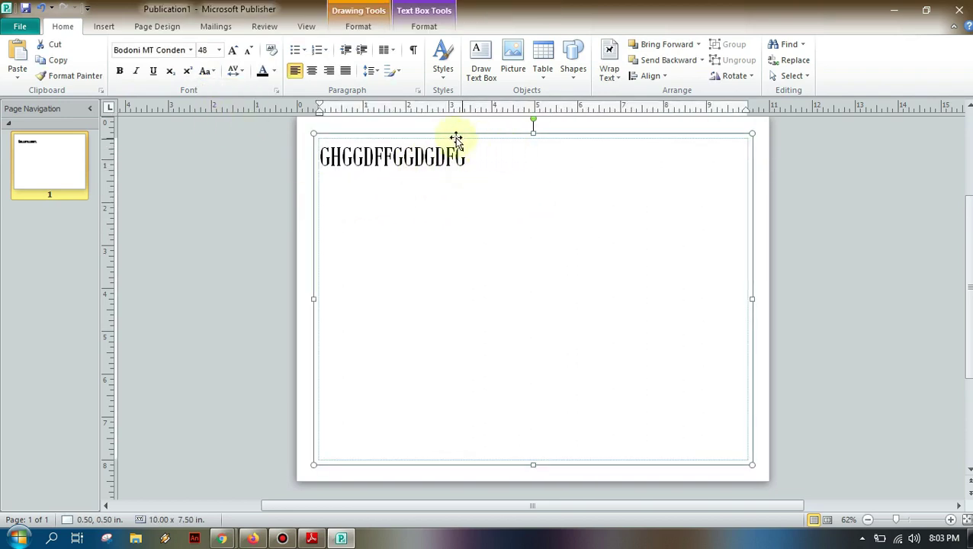
mouse_move(464, 156)
left_mouse_down()
mouse_move(319, 148)
mouse_move(462, 162)
left_mouse_up()
left_click(504, 179)
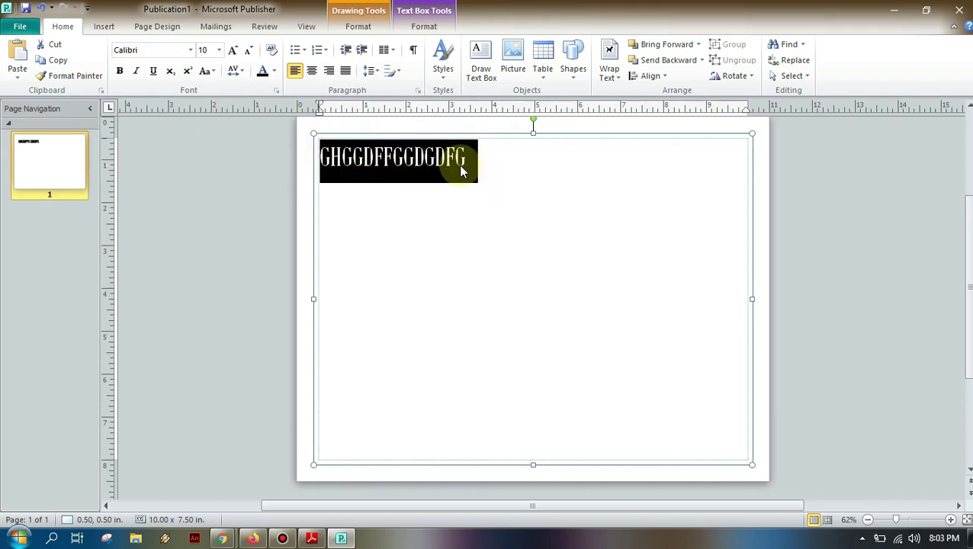
left_click(315, 73)
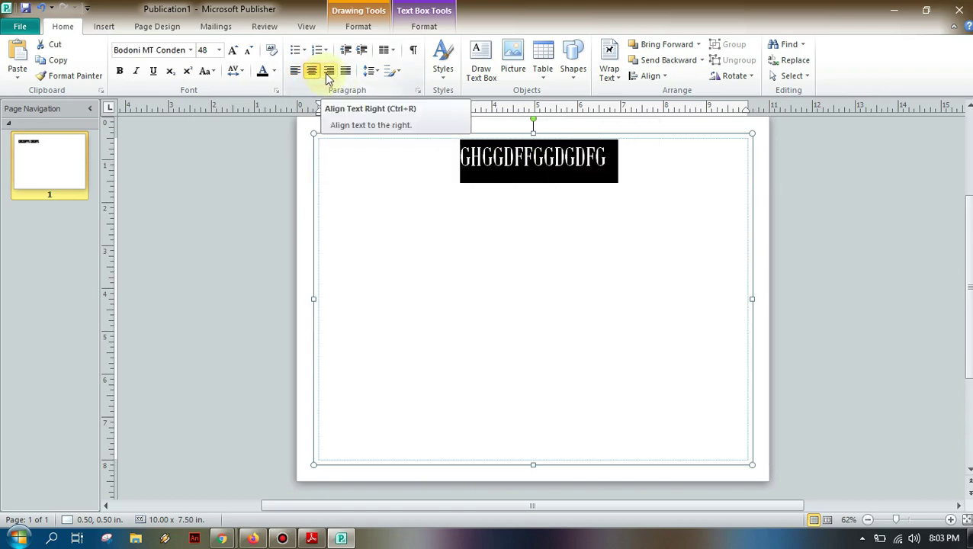
left_click(329, 76)
left_click(385, 162)
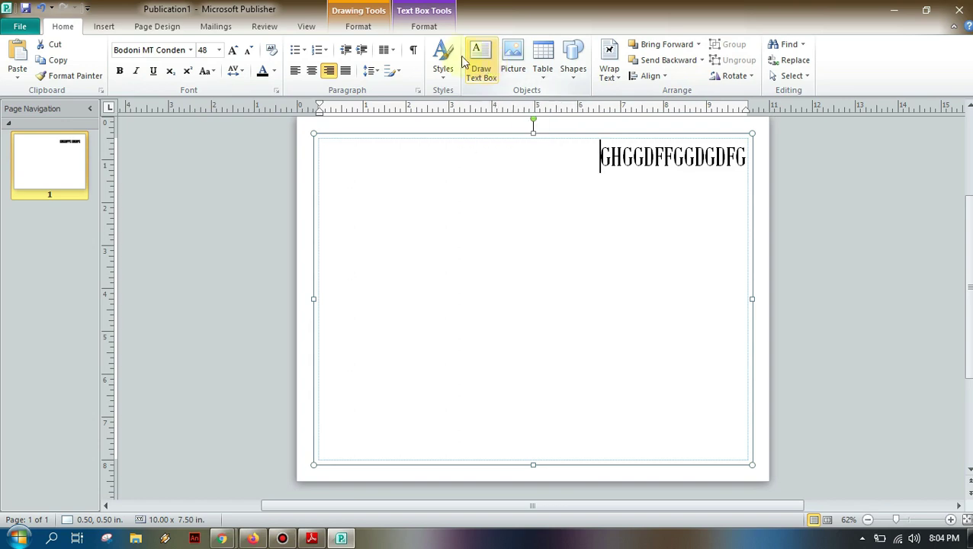
- Apply the 1., 2., 3. numbering format to the right-aligned text line
left_click_drag(594, 157, 742, 157)
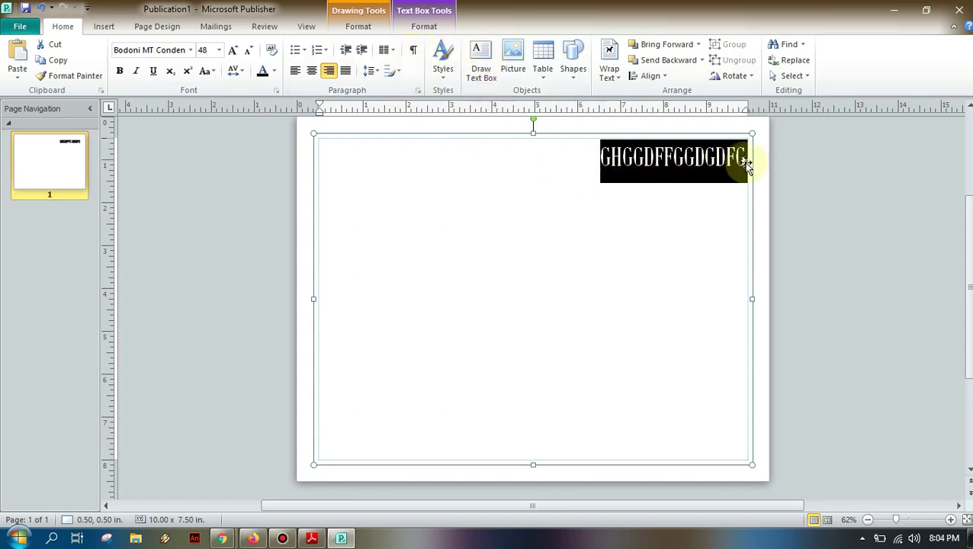
left_click(326, 50)
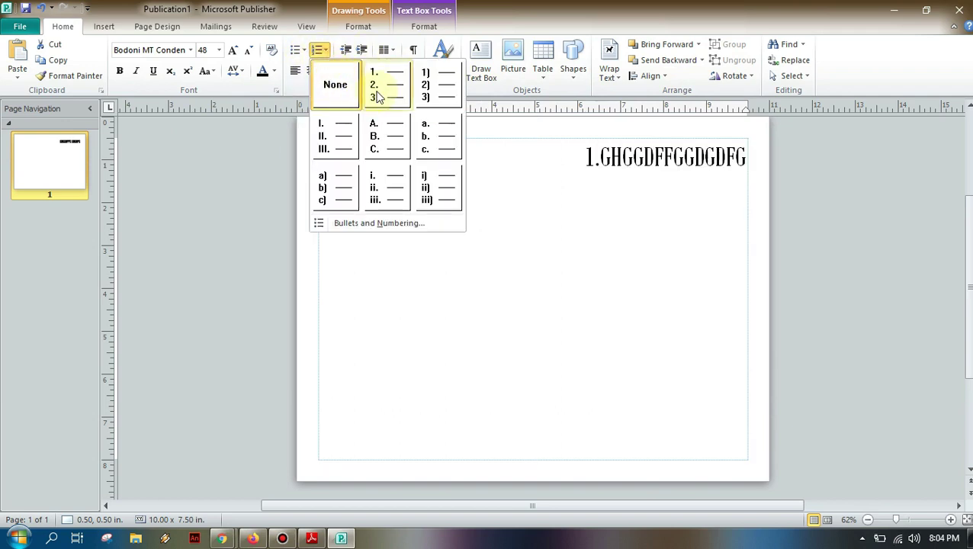
left_click(380, 95)
- Add the items "HHNVHNV" and "NB NMHNV" to the numbered list and preview other numbering formats without applying one
left_click(738, 162)
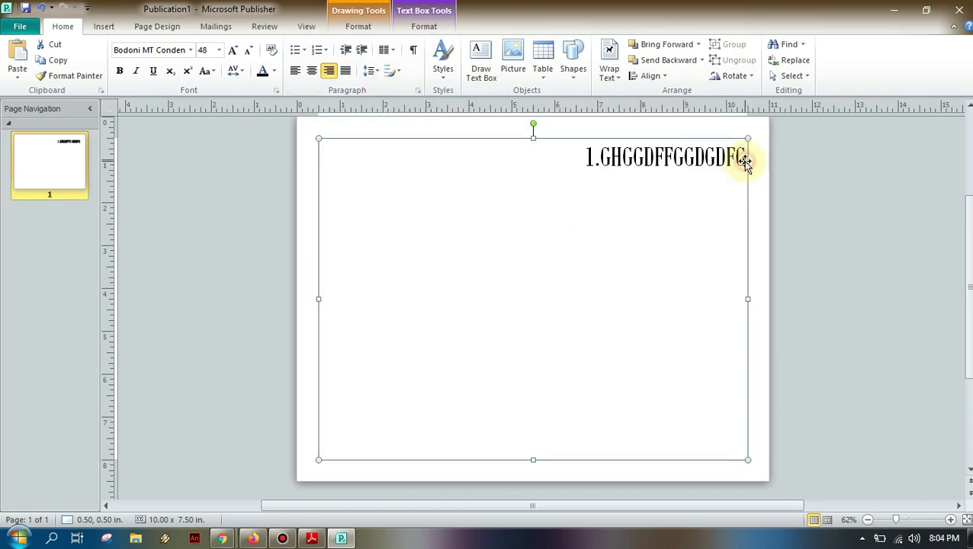
key("Return")
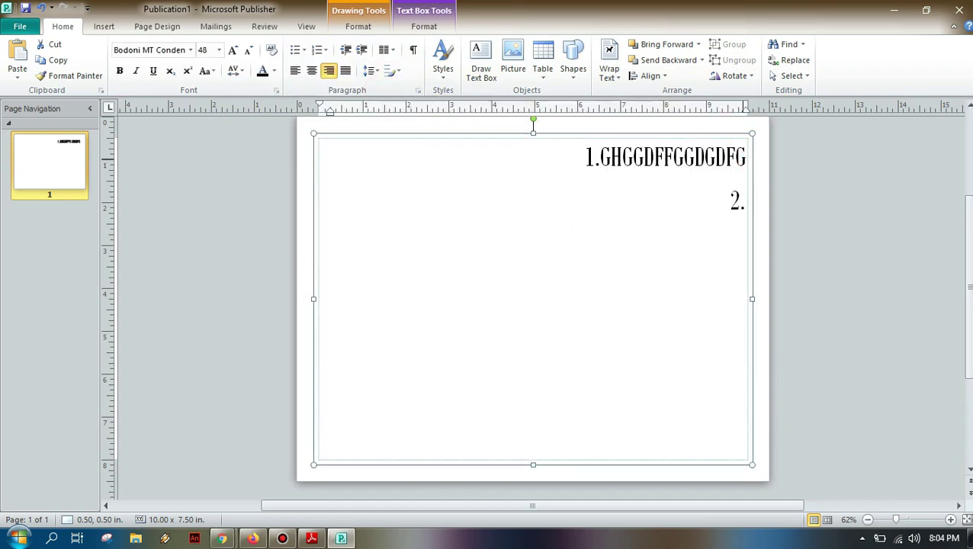
type("HHNVHNV 3.")
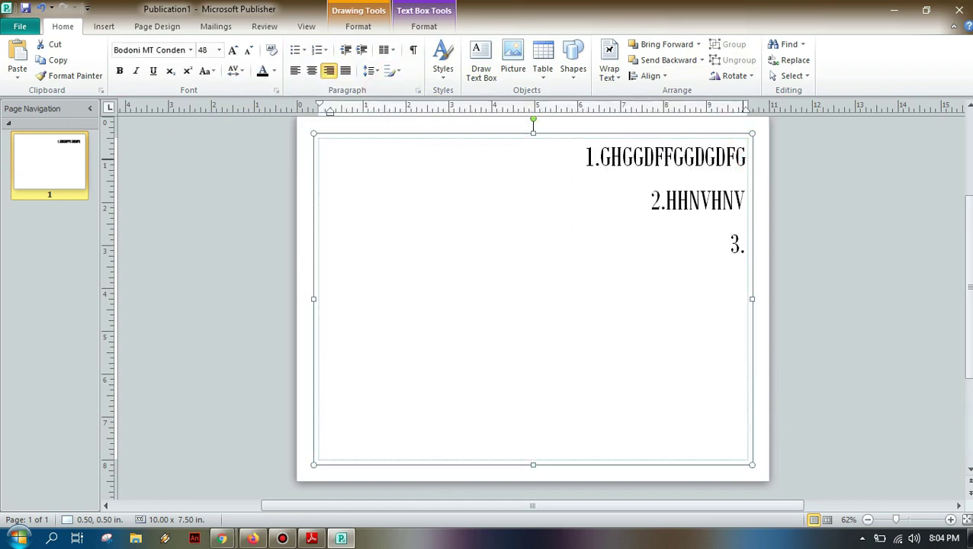
type("NB NMHNV")
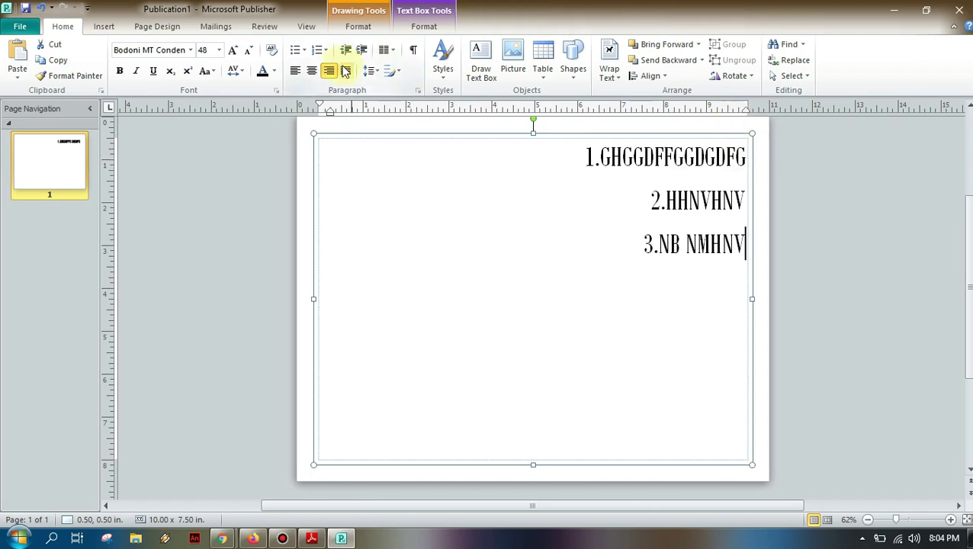
left_click(324, 51)
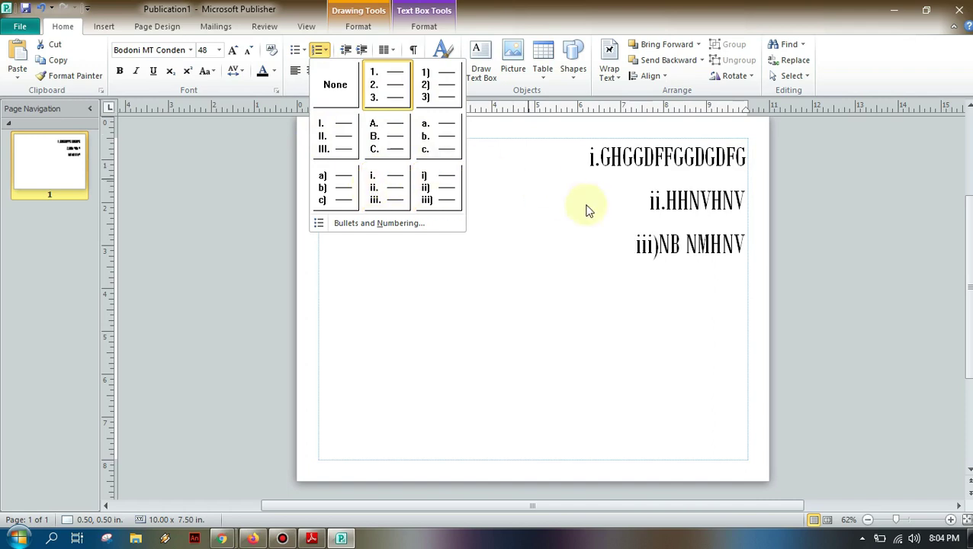
left_click(607, 235)
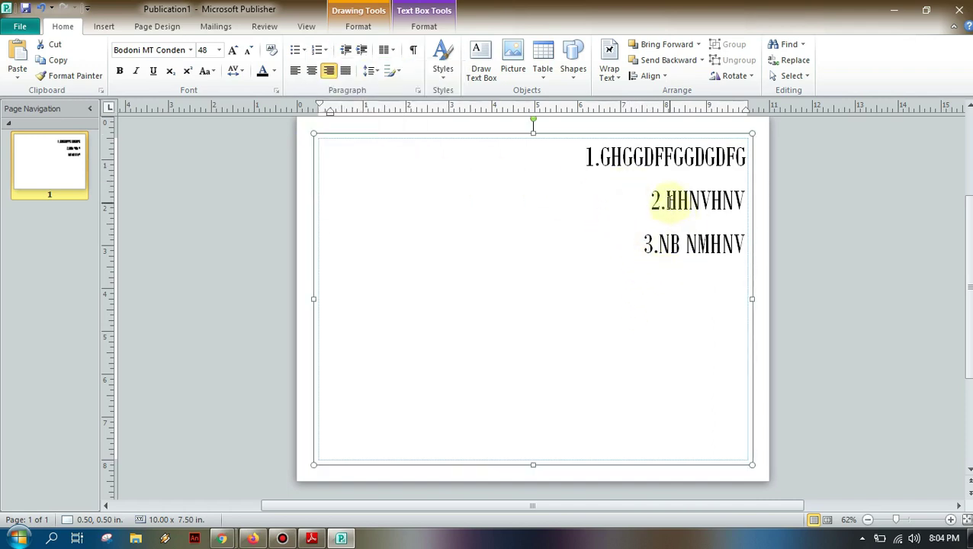
- Delete the entire numbered list from the text box
key("ctrl+a")
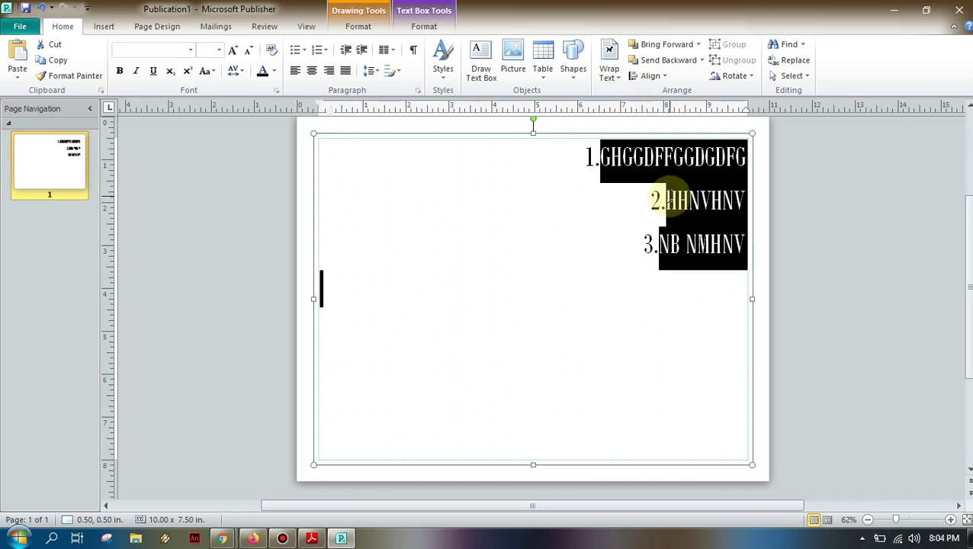
key("Delete")
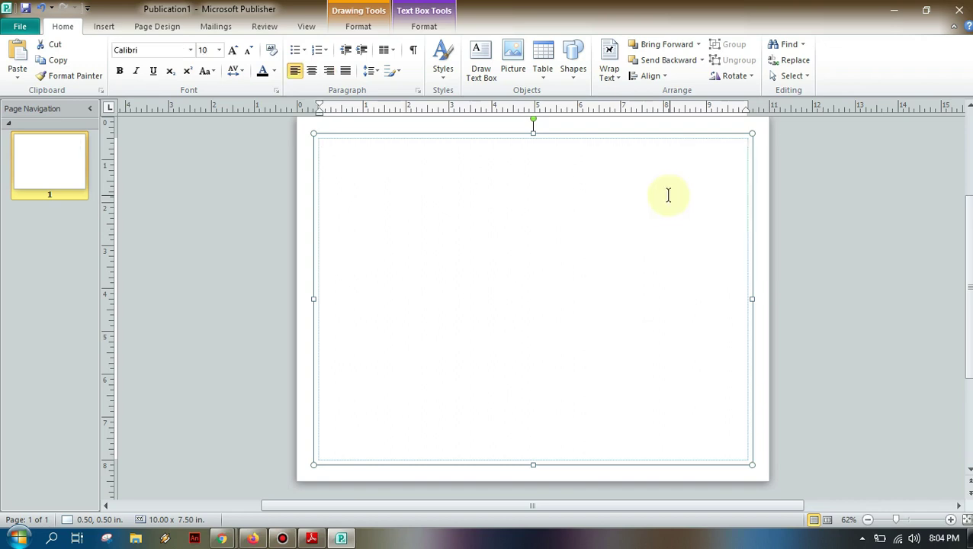
- Insert the picture "kelenjar penghasil hormon.jpg" from the Pictures folder onto the page, browsing the files as large icons
left_click(104, 26)
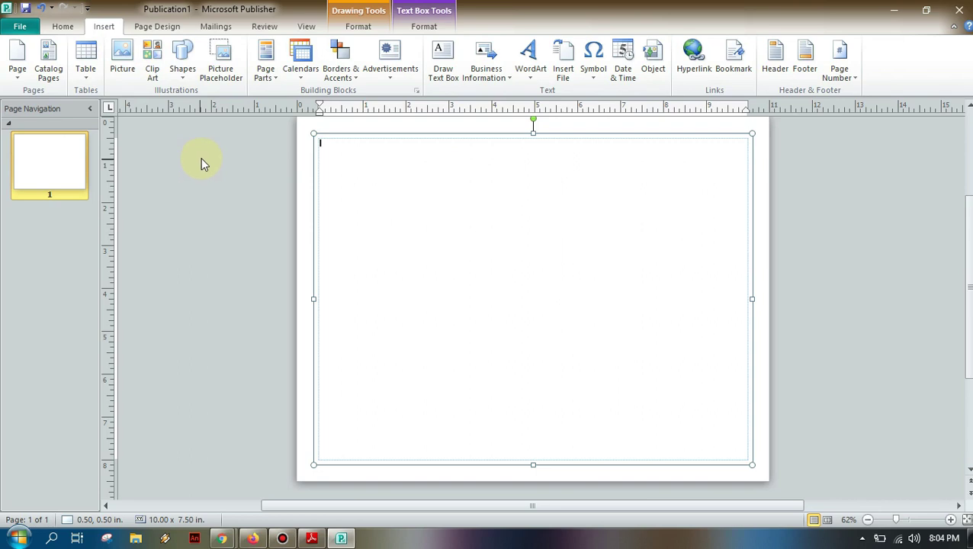
left_click(276, 216)
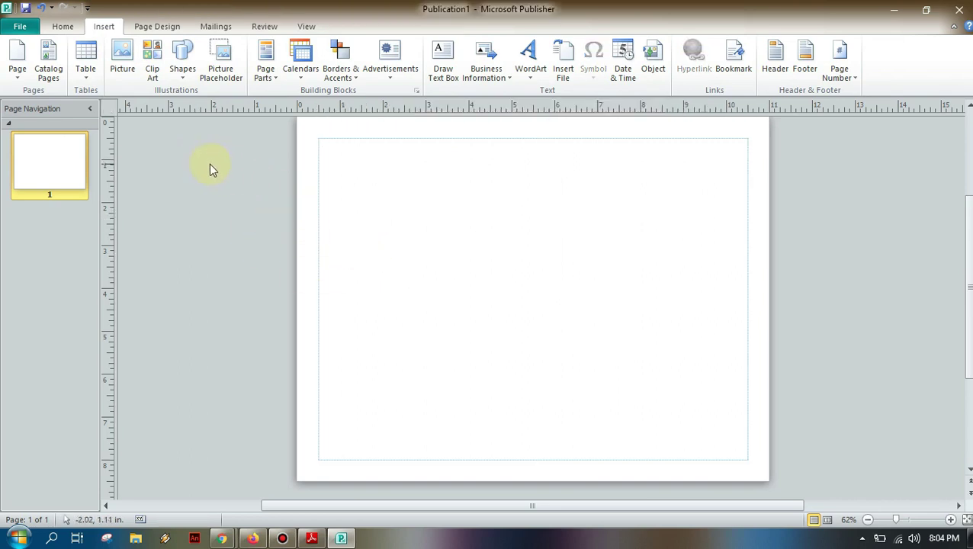
left_click(121, 69)
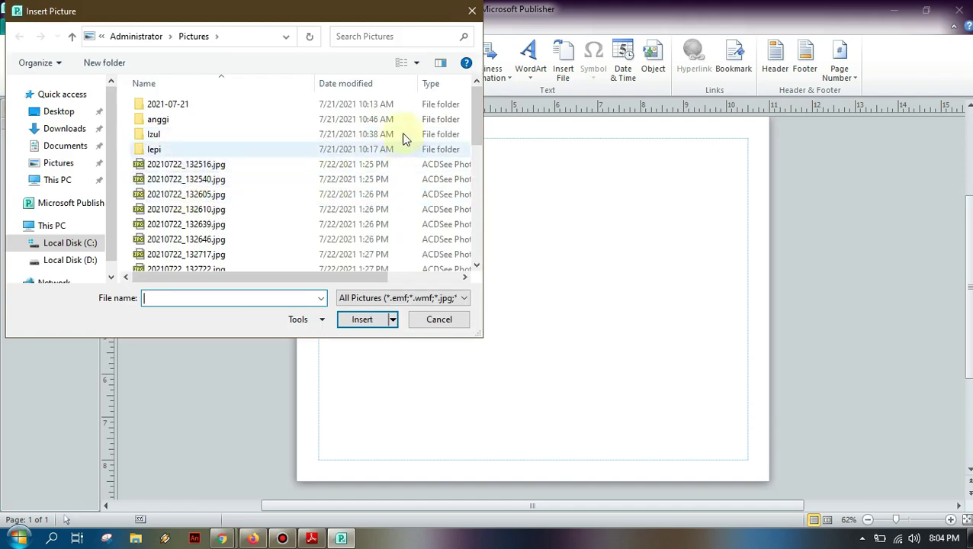
left_click(416, 64)
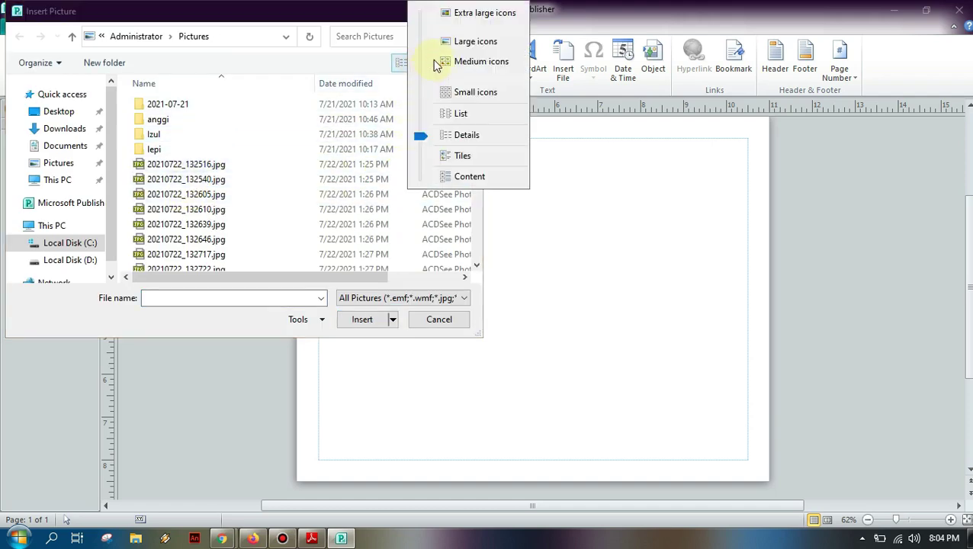
left_click(450, 41)
scroll(297, 217, "down", 5)
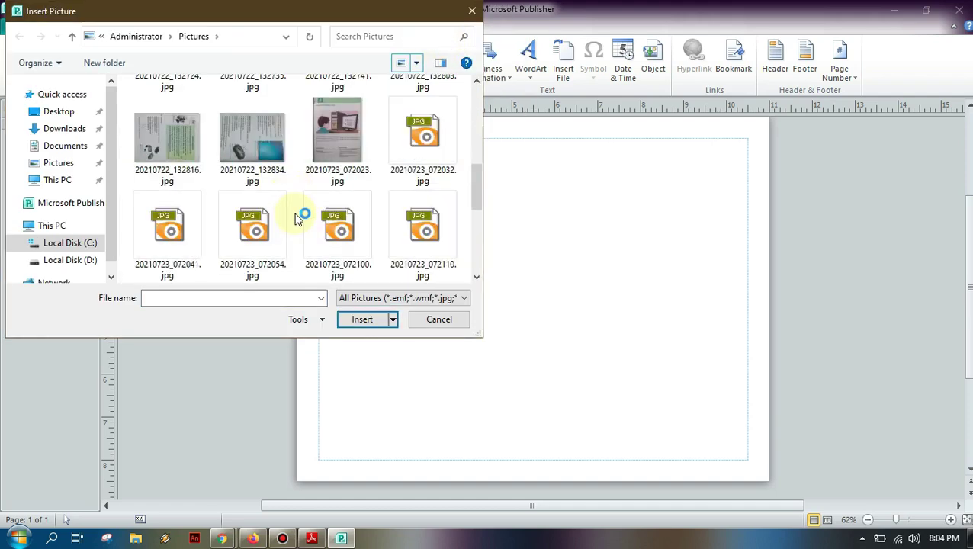
scroll(297, 217, "down", 3)
scroll(288, 212, "up", 15)
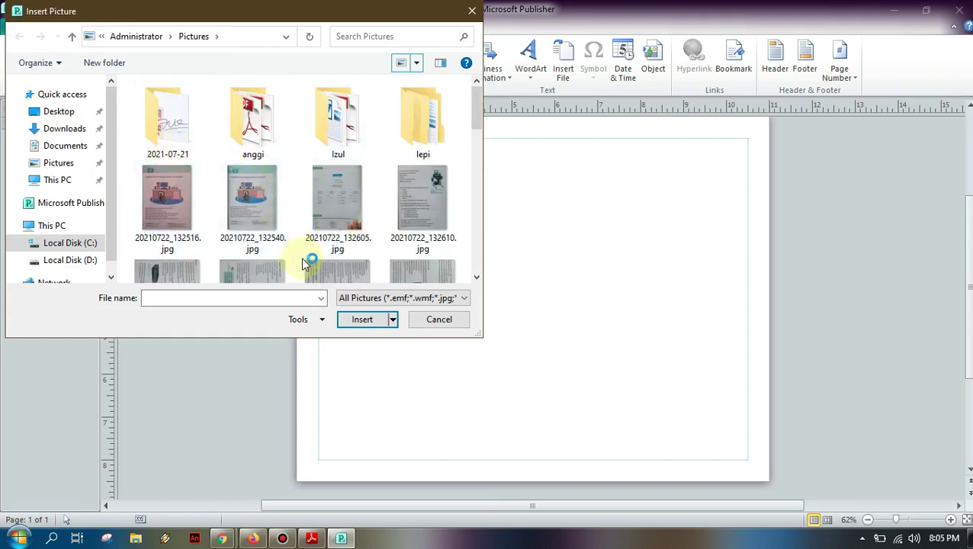
scroll(307, 262, "down", 15)
left_click(261, 246)
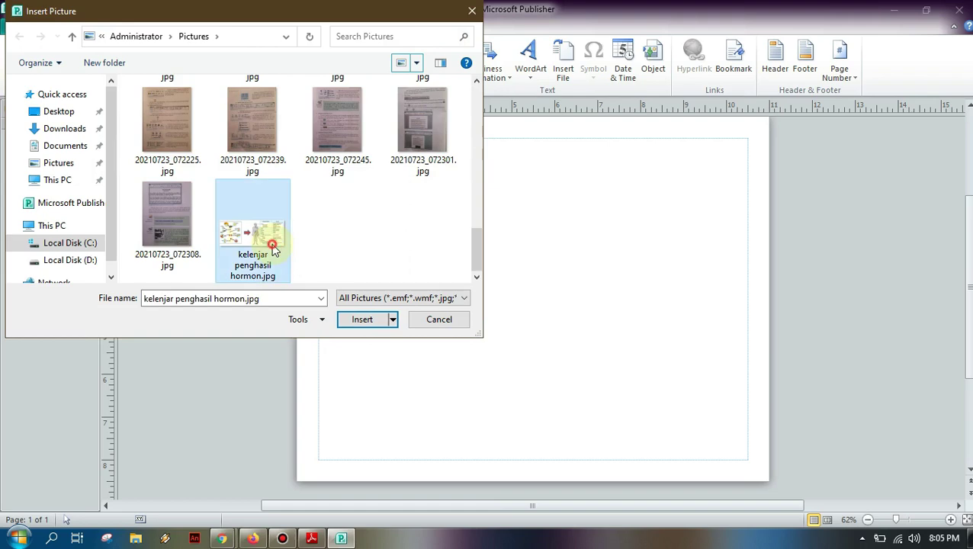
left_click(347, 319)
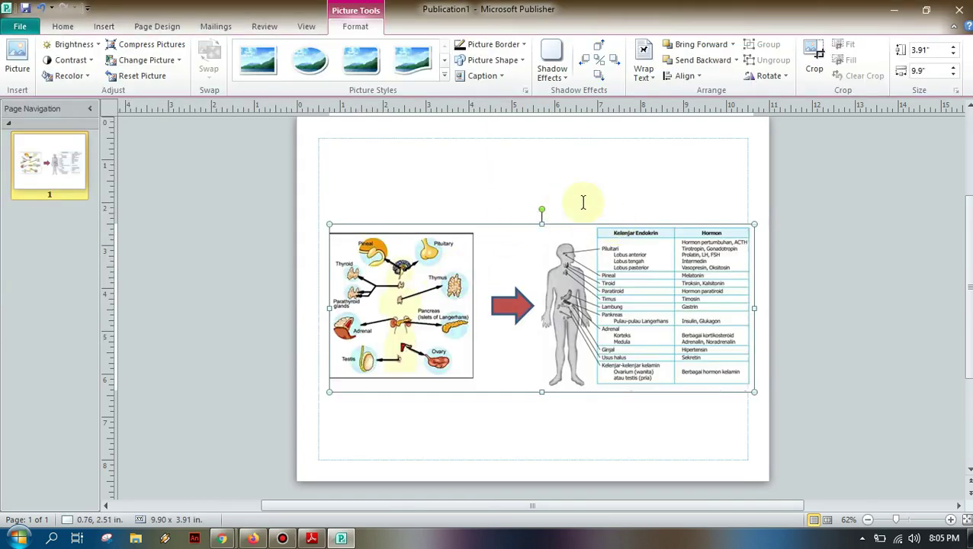
- Select the inserted hormone picture and display the commands for inserting objects
left_click(421, 167)
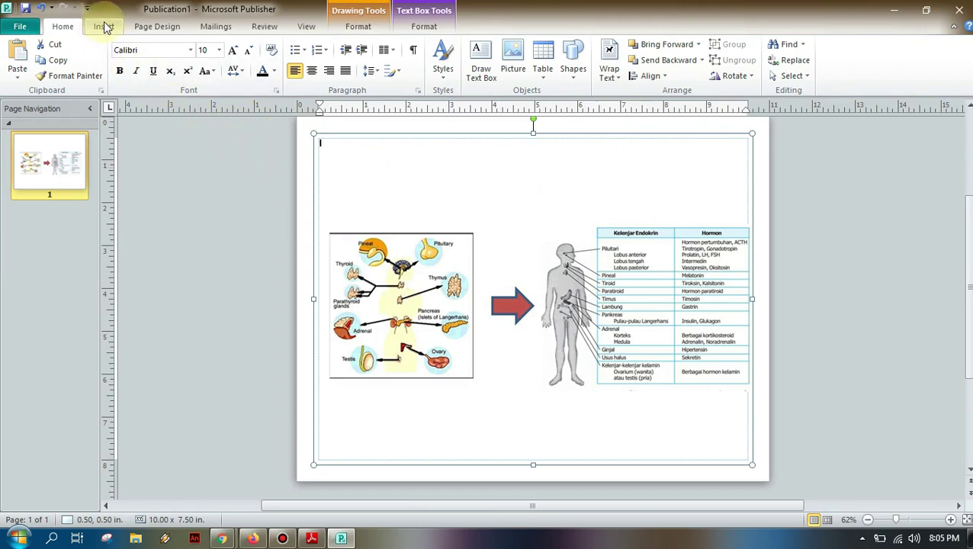
left_click(404, 224)
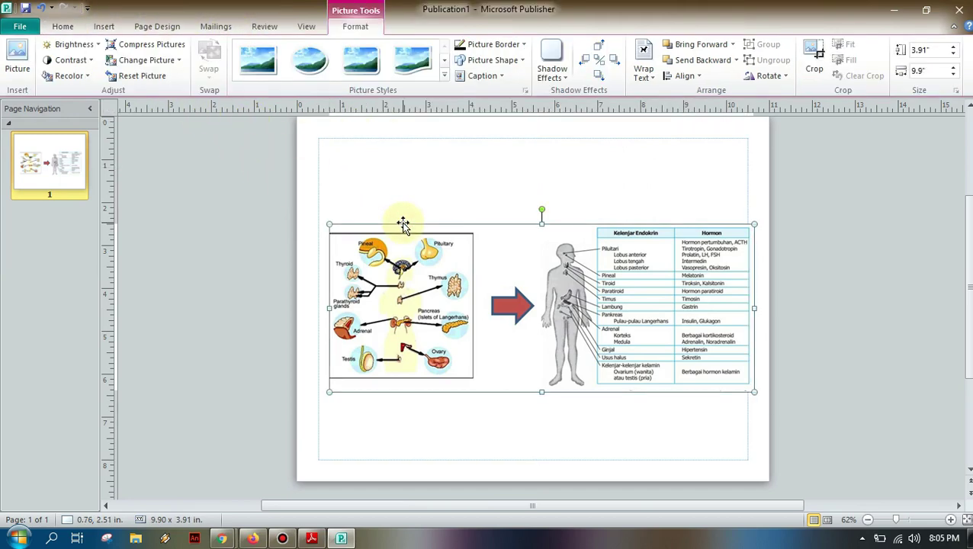
left_click(108, 27)
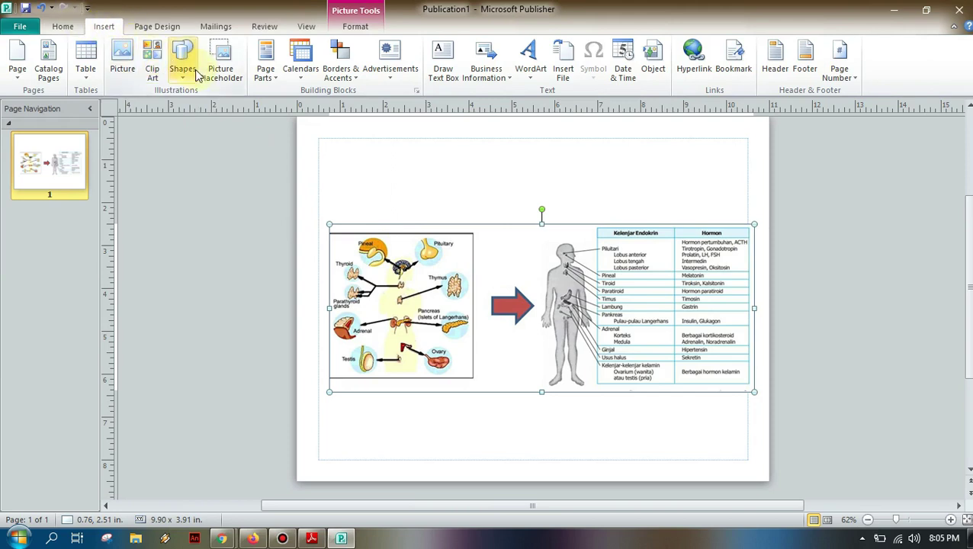